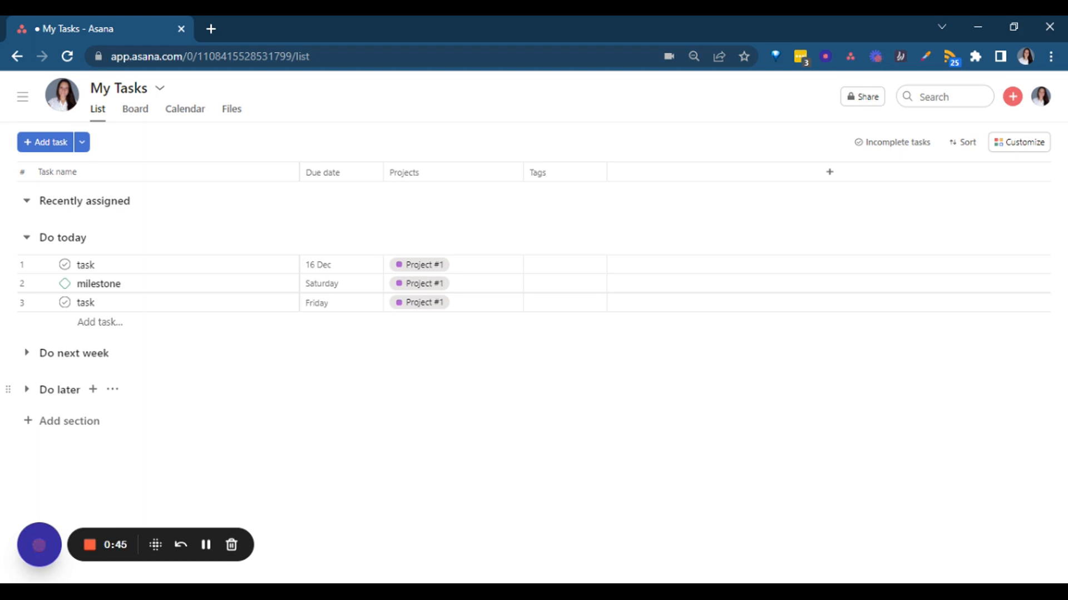
Rename the "Recently assigned" section to "Backlog" and the "Do today" section to "Today".
{"action": "left_click", "coordinate": [99, 284]}
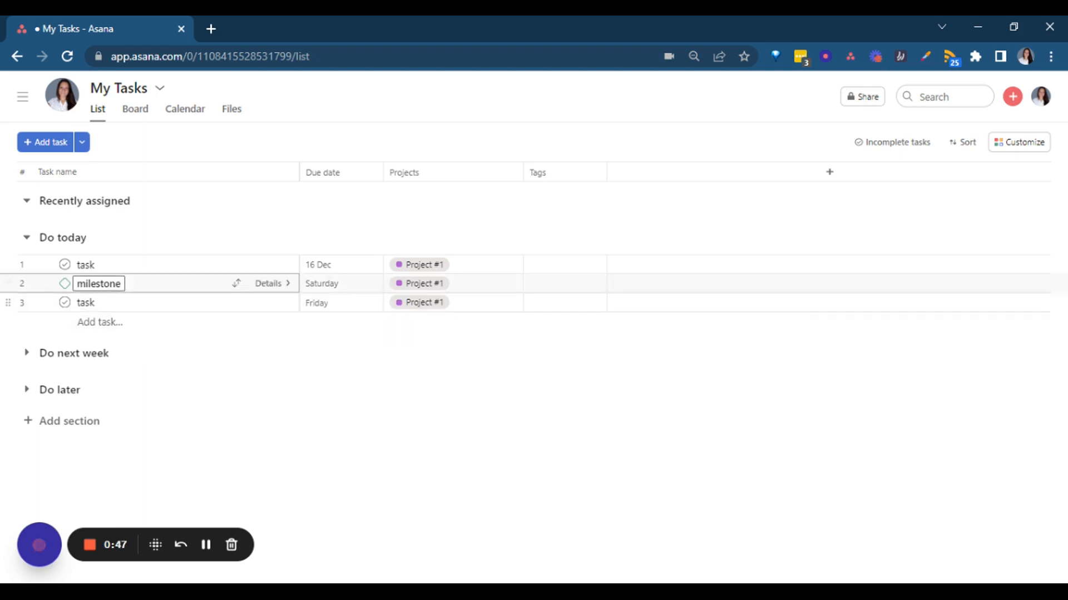
{"action": "left_click", "coordinate": [94, 201]}
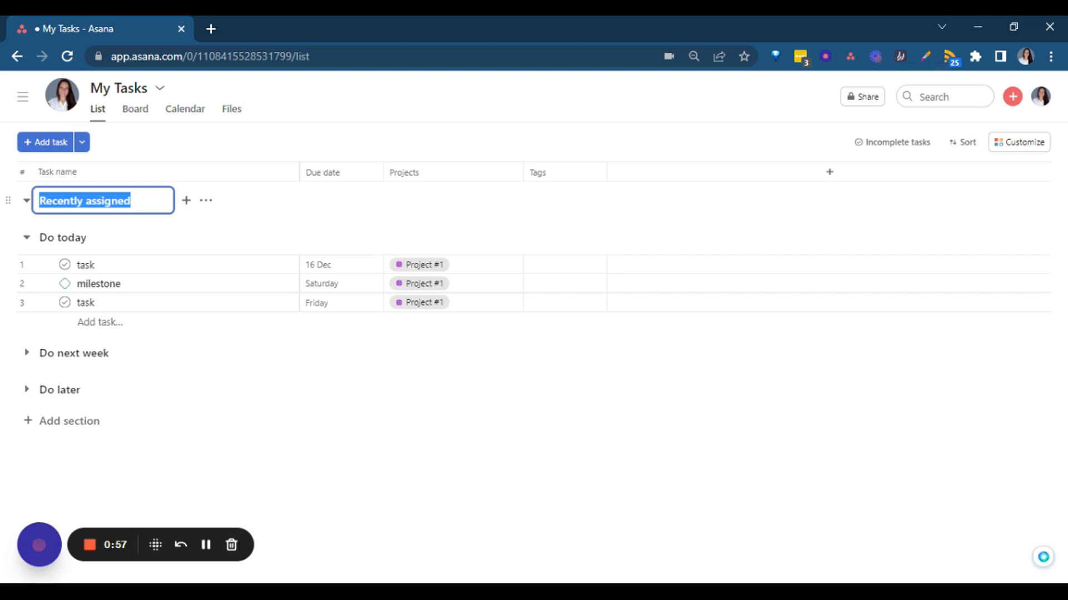
{"action": "type", "text": "Backlof"}
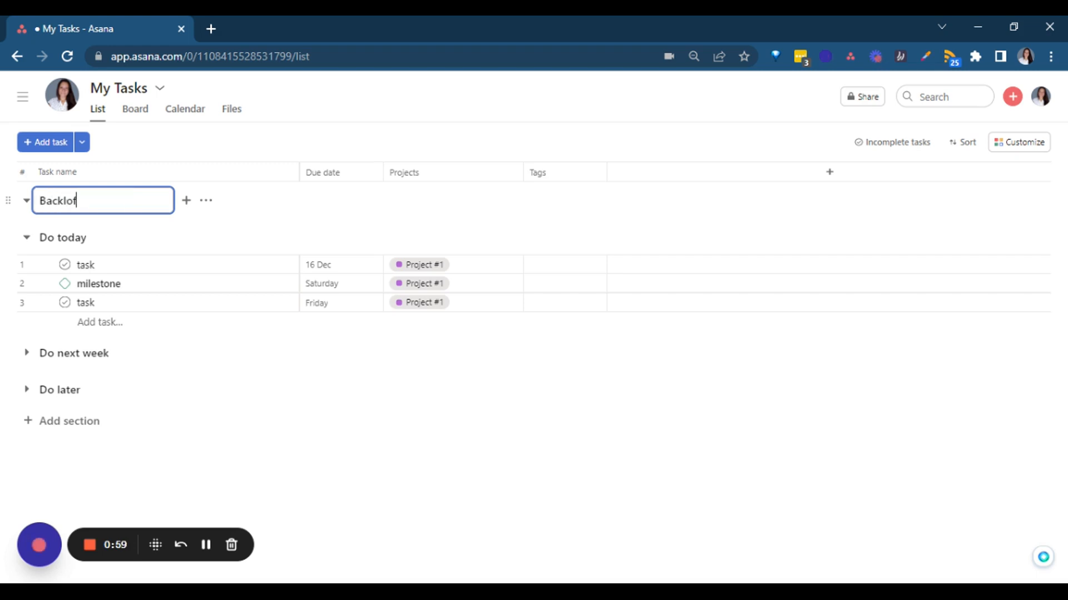
{"action": "key", "text": "BackSpace"}
{"action": "type", "text": "g"}
{"action": "triple_click", "coordinate": [71, 241]}
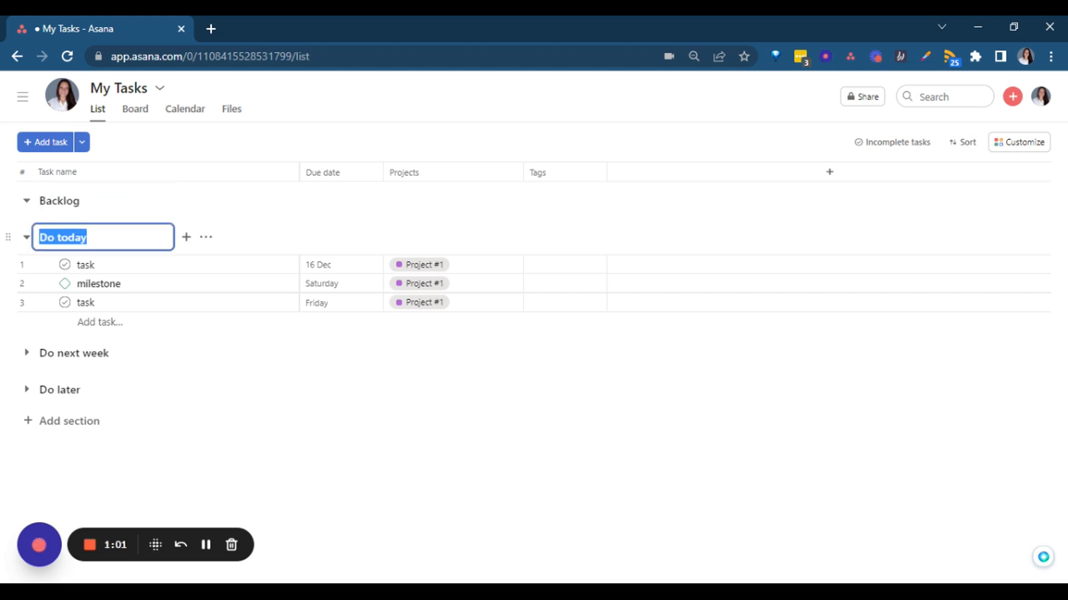
{"action": "type", "text": "Today"}
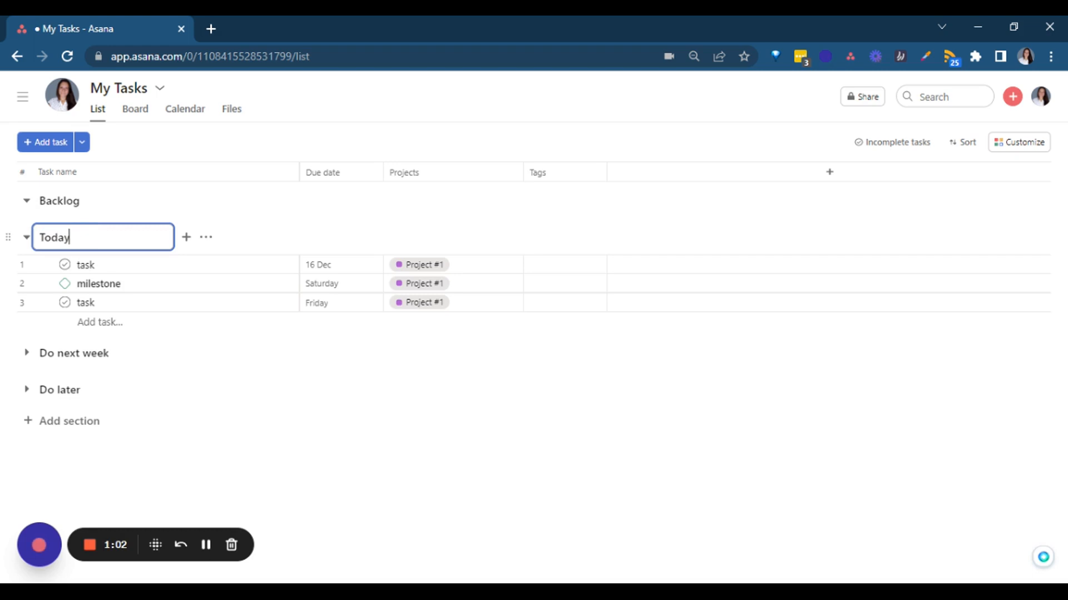
Rename the "Do next week" section to "Next Week" and the "Do later" section to "Overdue".
{"action": "triple_click", "coordinate": [69, 353]}
{"action": "type", "text": "Next Week"}
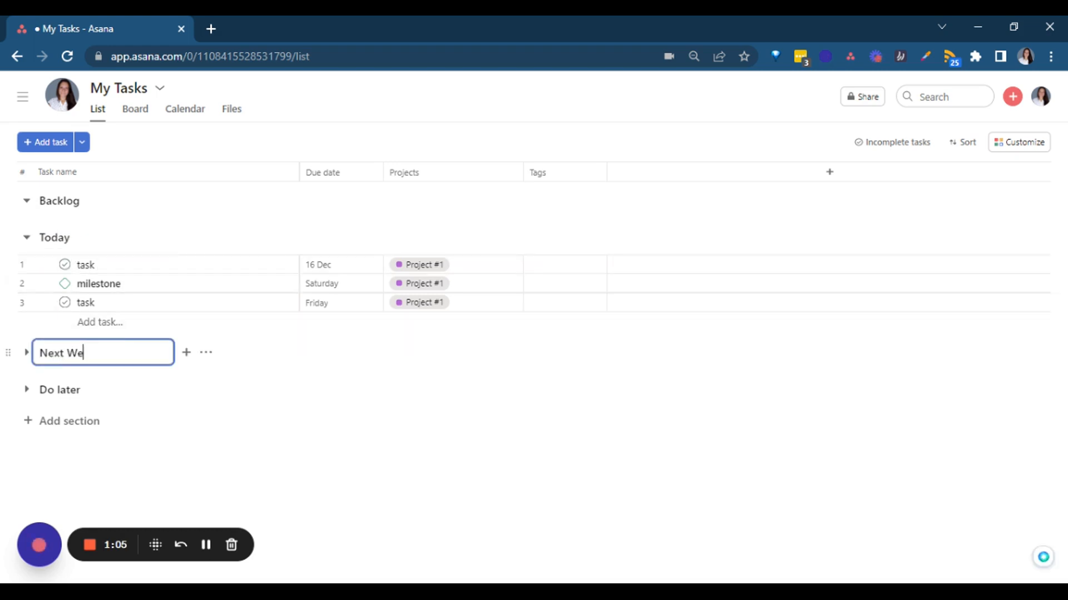
{"action": "triple_click", "coordinate": [53, 392]}
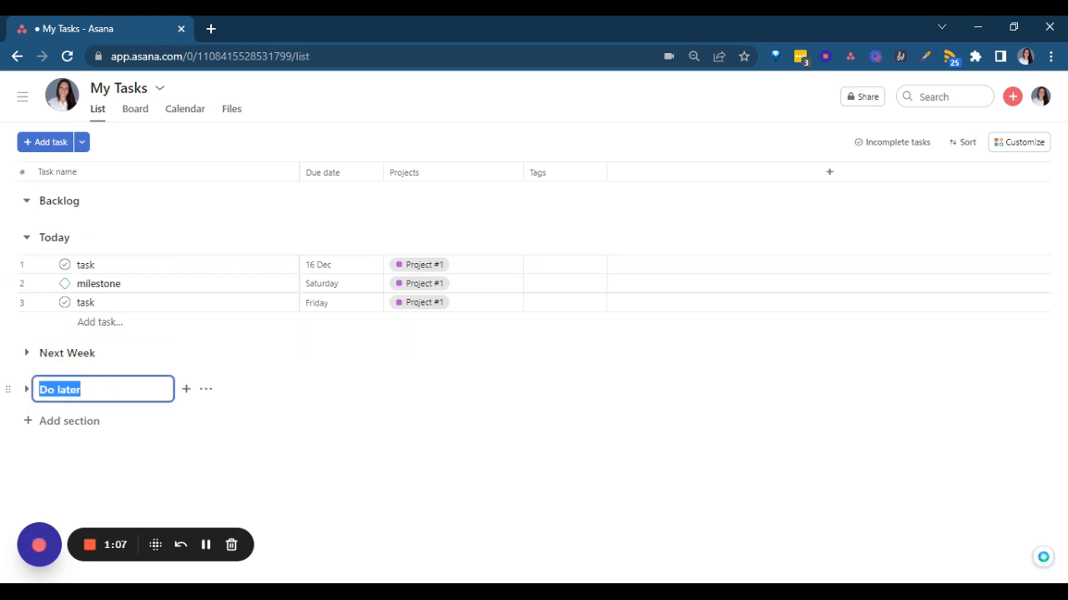
{"action": "type", "text": "Overdue"}
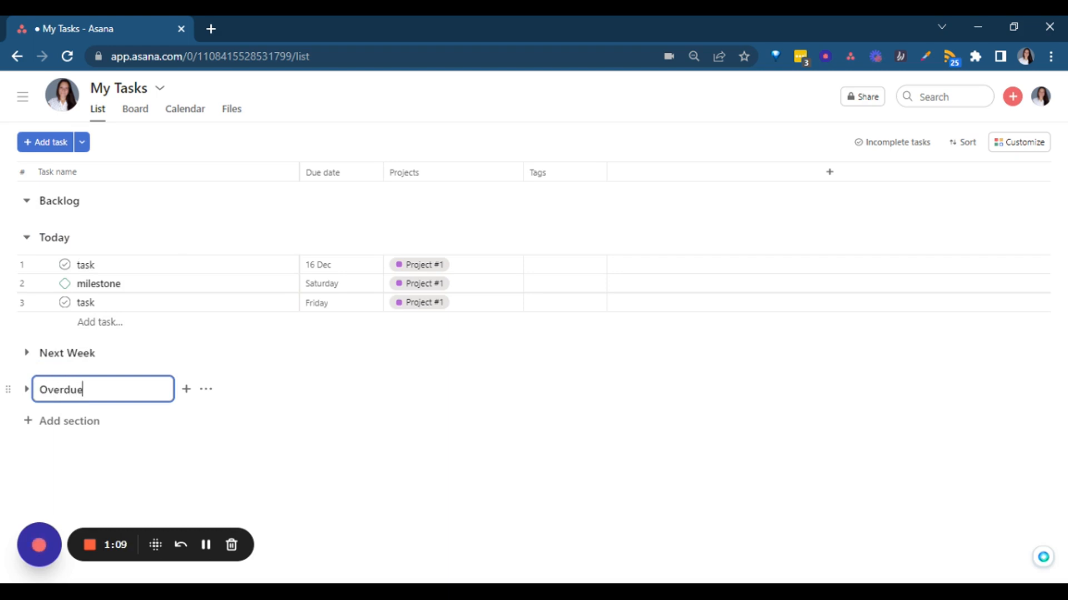
Add a new section named "Completed" below the Overdue section of My Tasks.
{"action": "left_click", "coordinate": [41, 419]}
{"action": "type", "text": "Completed"}
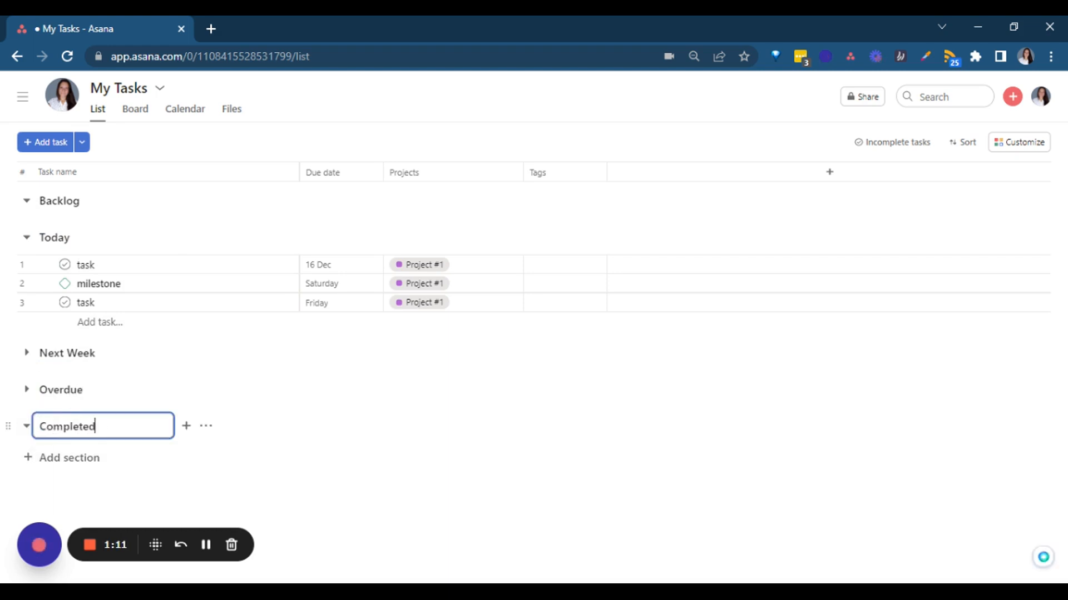
{"action": "left_click", "coordinate": [715, 109]}
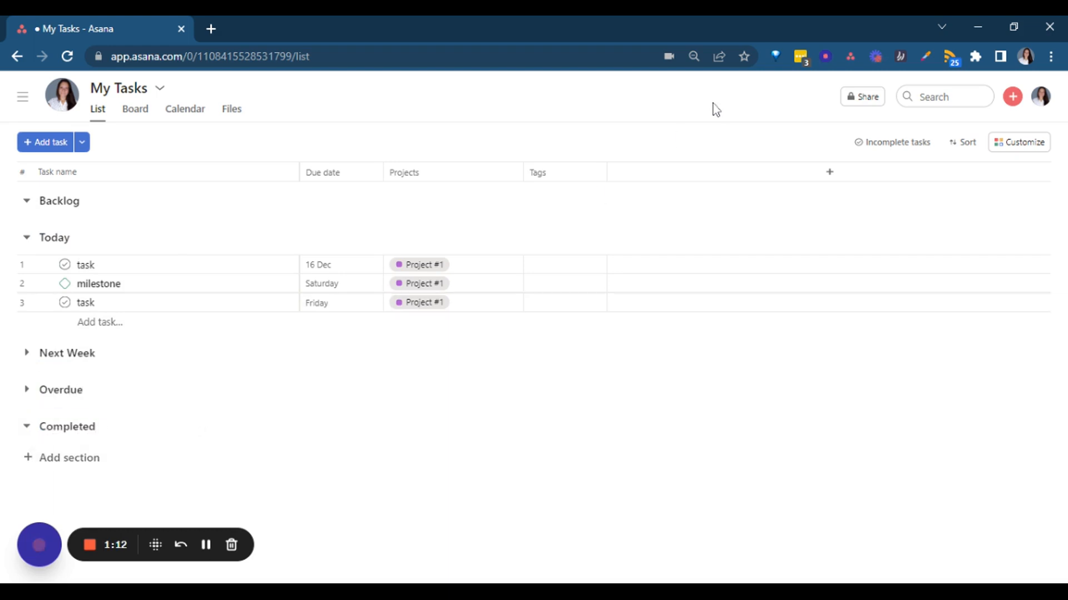
Start a custom rule for My Tasks and name it "Do Today".
{"action": "left_click", "coordinate": [1007, 146]}
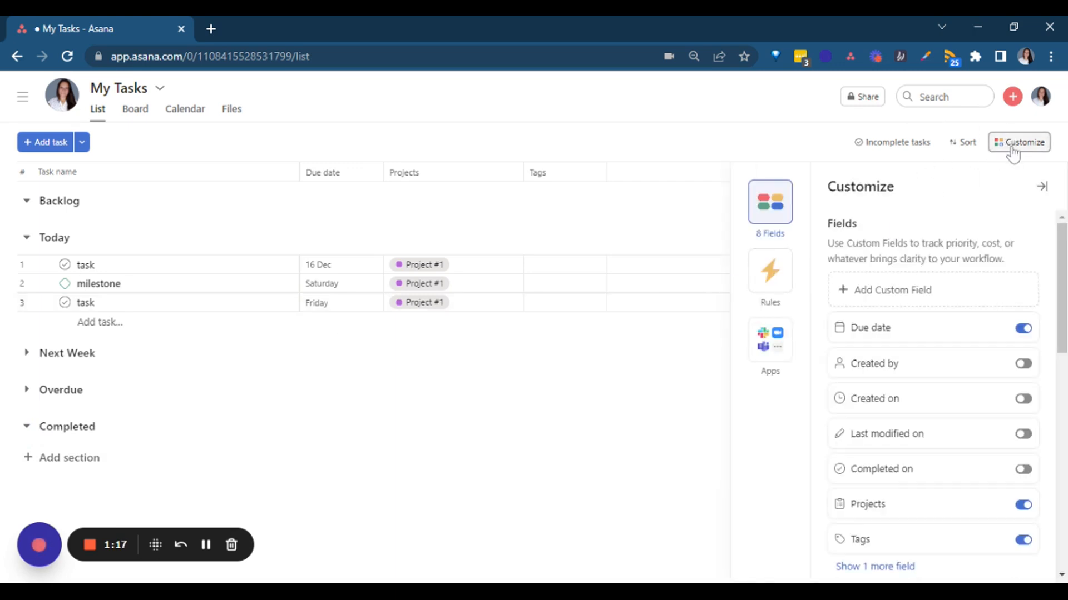
{"action": "left_click", "coordinate": [772, 278]}
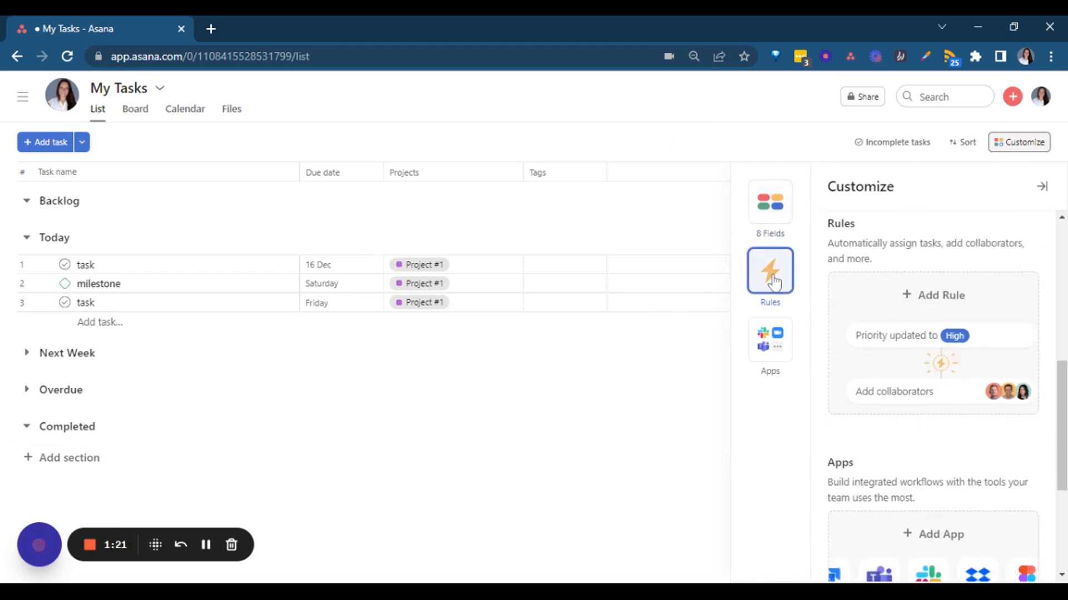
{"action": "left_click", "coordinate": [940, 351]}
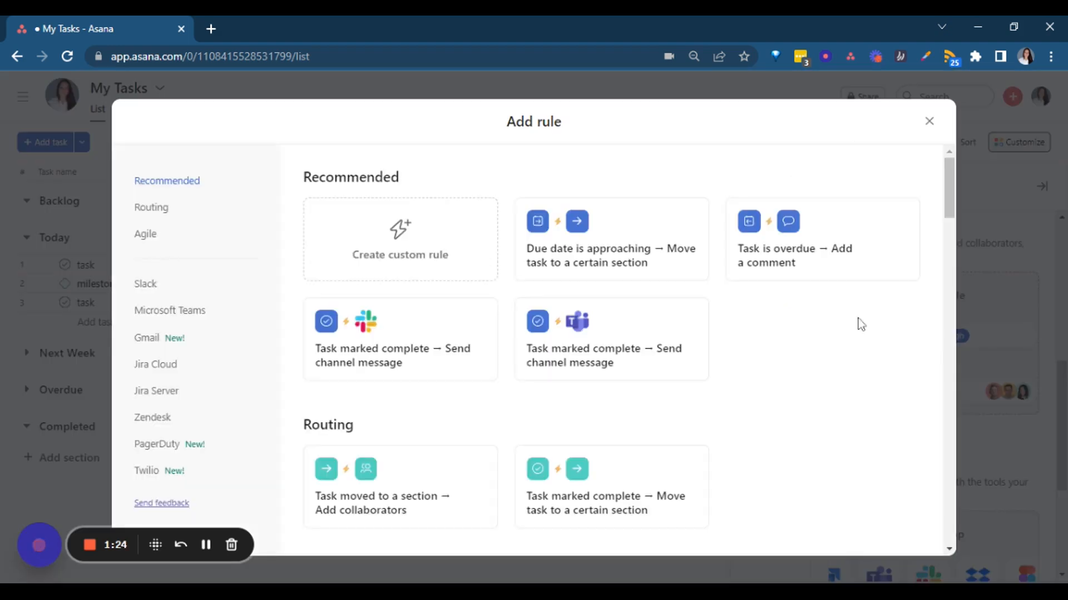
{"action": "left_click", "coordinate": [374, 228]}
{"action": "left_click", "coordinate": [375, 257]}
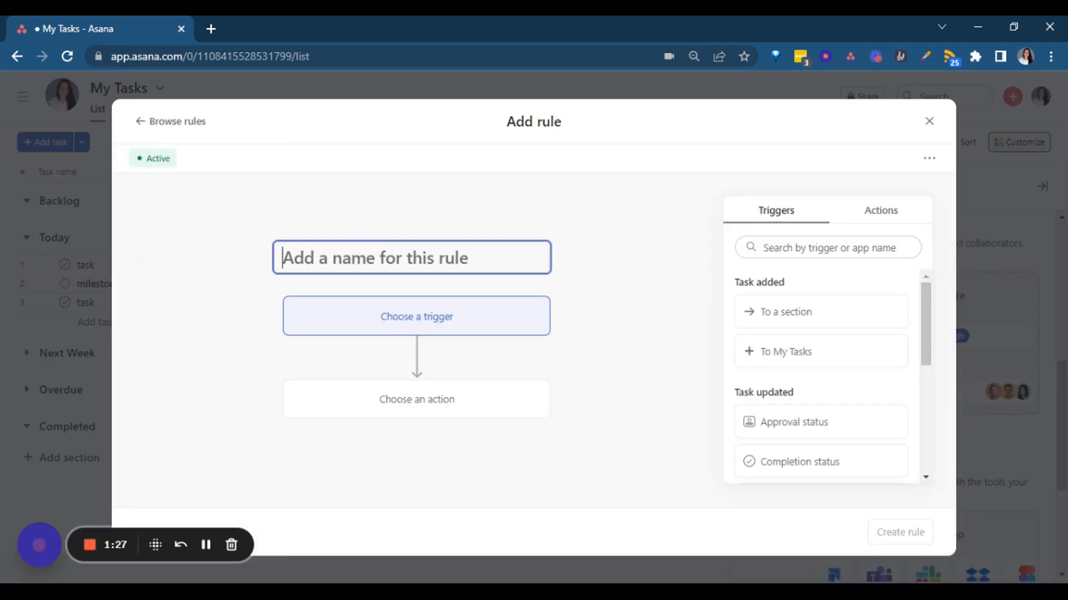
{"action": "type", "text": "Do Today"}
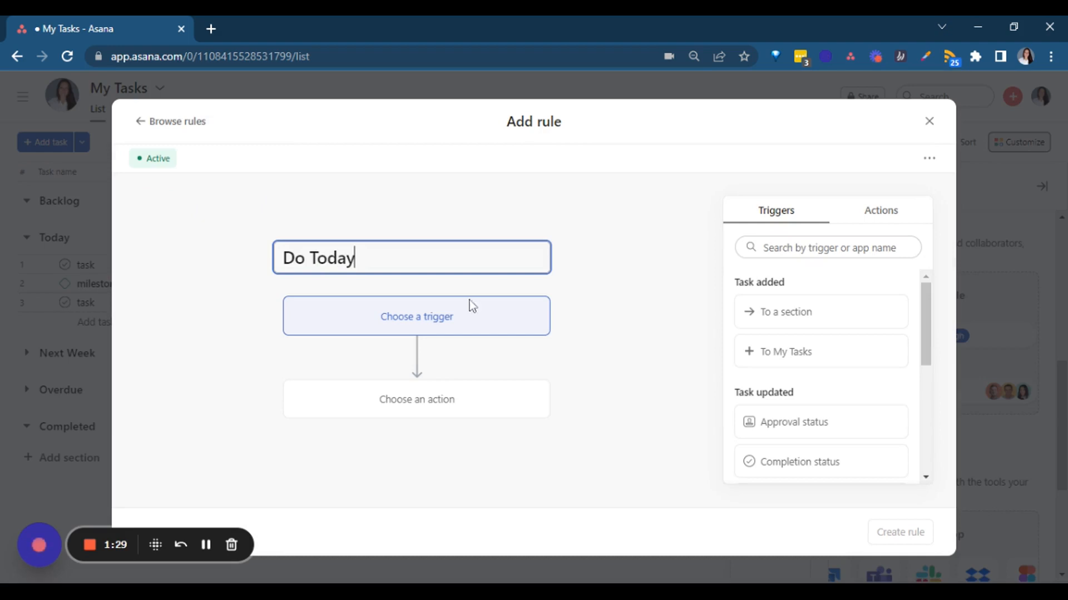
Set the Do Today rule's trigger to due date is approaching, 1 day before.
{"action": "scroll", "coordinate": [787, 350], "scroll_direction": "down", "scroll_amount": 4}
{"action": "scroll", "coordinate": [788, 348], "scroll_direction": "down", "scroll_amount": 1}
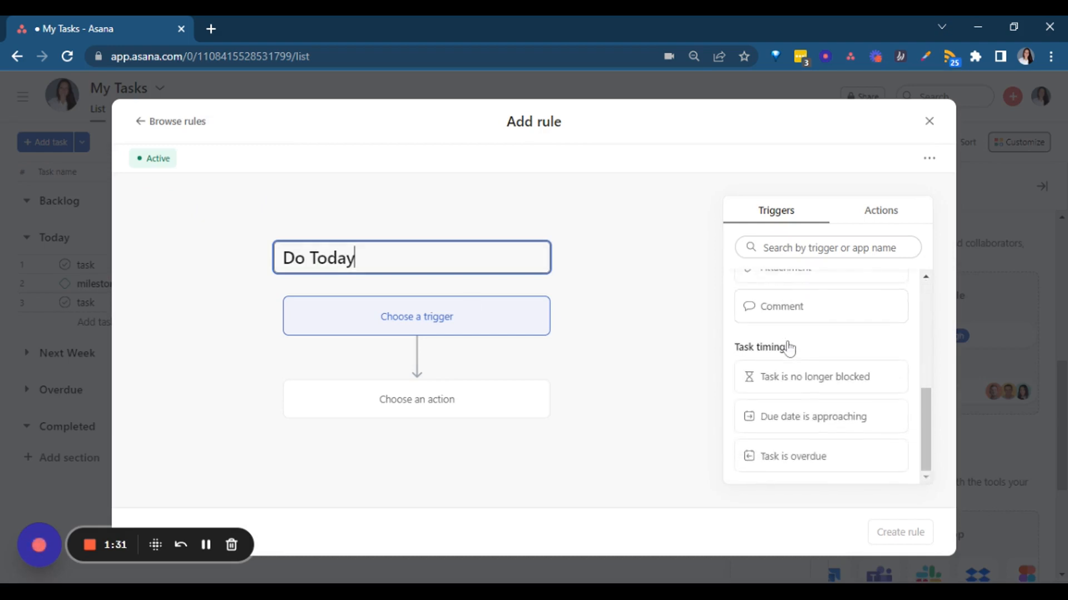
{"action": "left_click", "coordinate": [804, 423]}
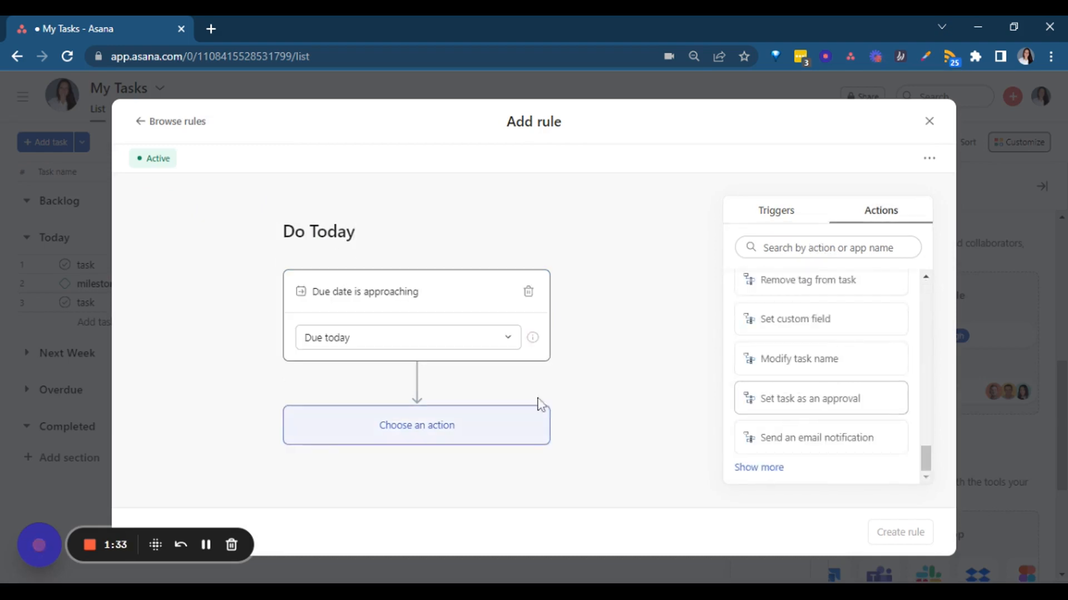
{"action": "left_click", "coordinate": [372, 344]}
{"action": "left_click", "coordinate": [347, 398]}
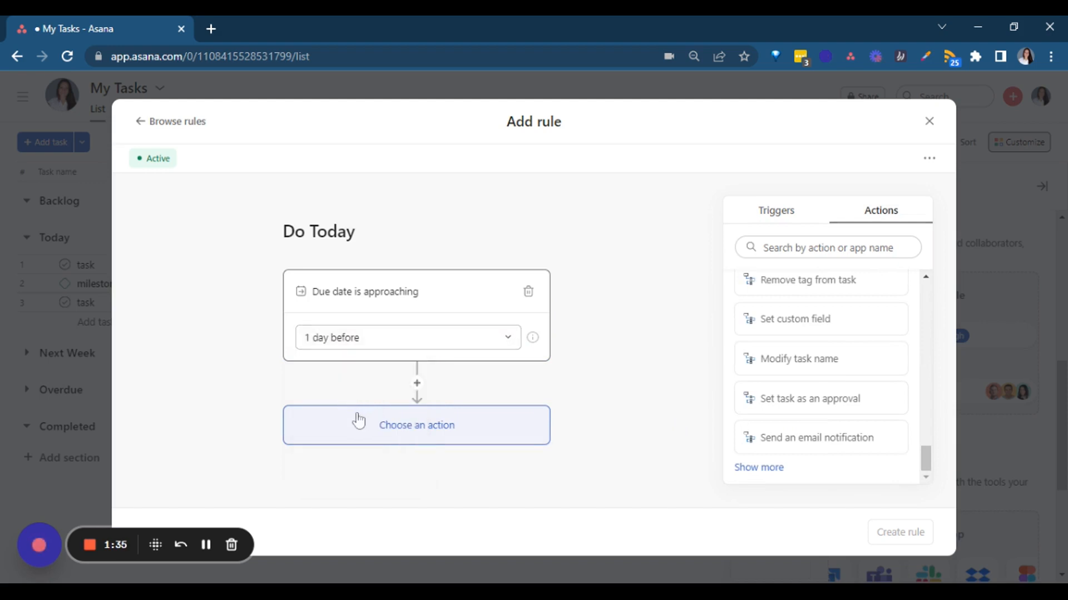
Give the Do Today rule an action that moves the task to the Today section, and create the rule.
{"action": "scroll", "coordinate": [804, 356], "scroll_direction": "up", "scroll_amount": 10}
{"action": "scroll", "coordinate": [804, 355], "scroll_direction": "up", "scroll_amount": 5}
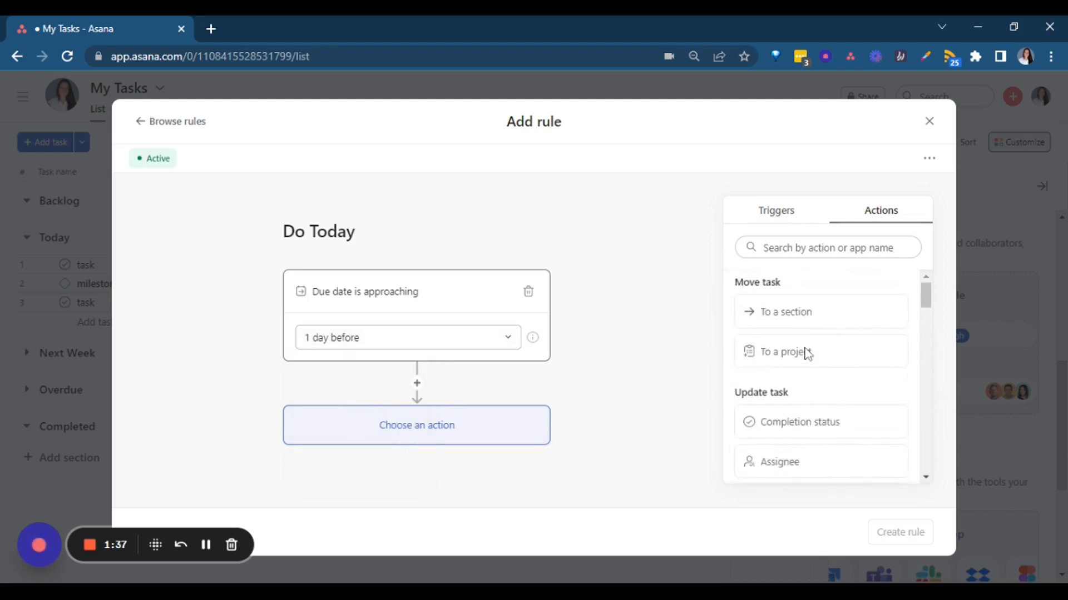
{"action": "left_click", "coordinate": [766, 315]}
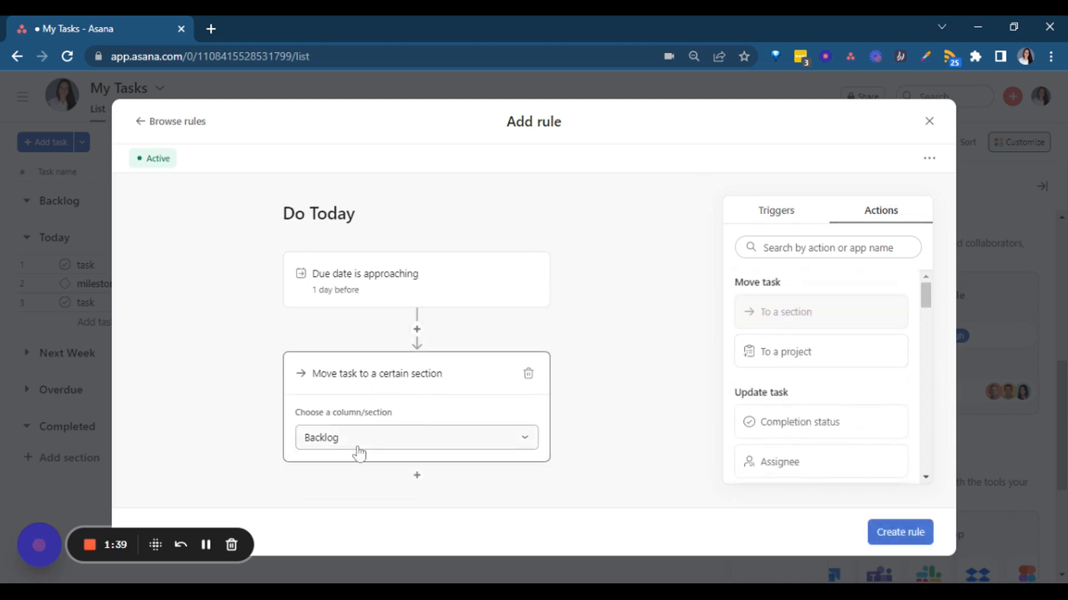
{"action": "left_click", "coordinate": [357, 442]}
{"action": "left_click", "coordinate": [357, 493]}
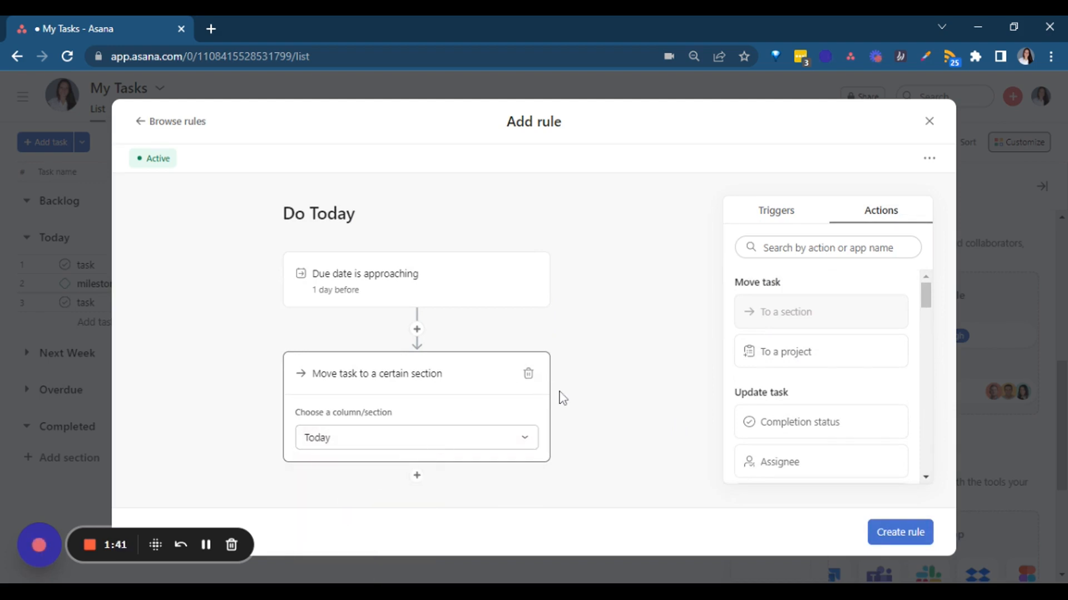
{"action": "left_click", "coordinate": [633, 353]}
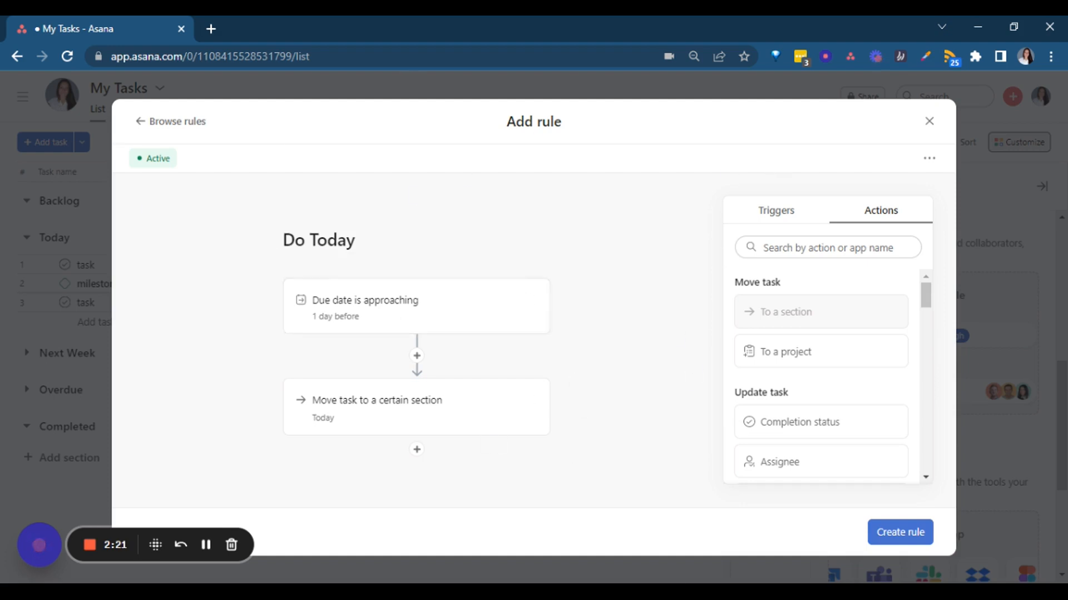
{"action": "left_click", "coordinate": [910, 541]}
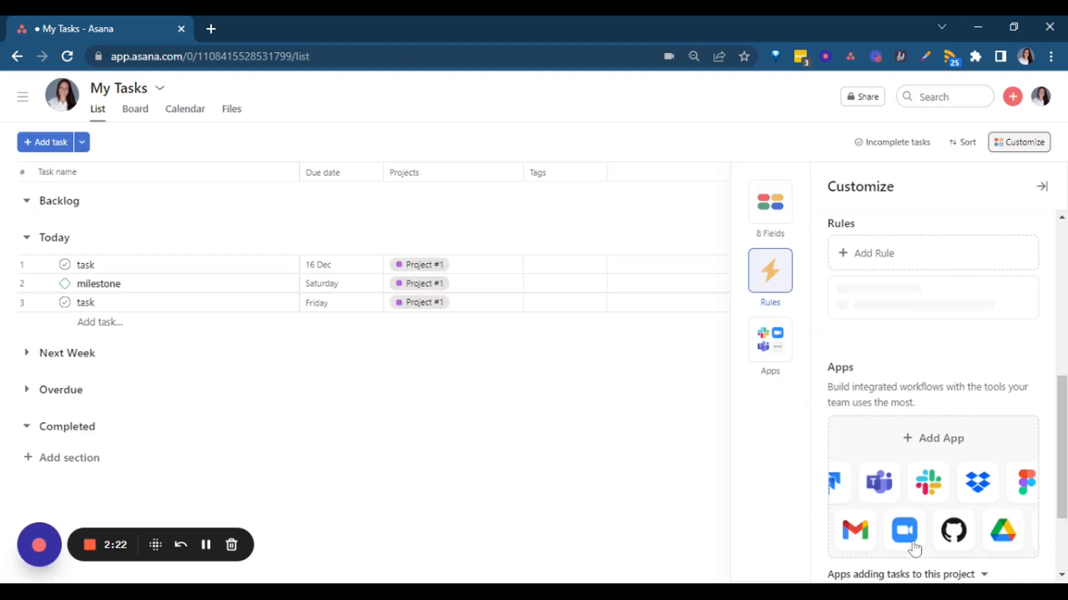
Start another custom rule for My Tasks and name it "Do Next Week".
{"action": "left_click", "coordinate": [910, 259]}
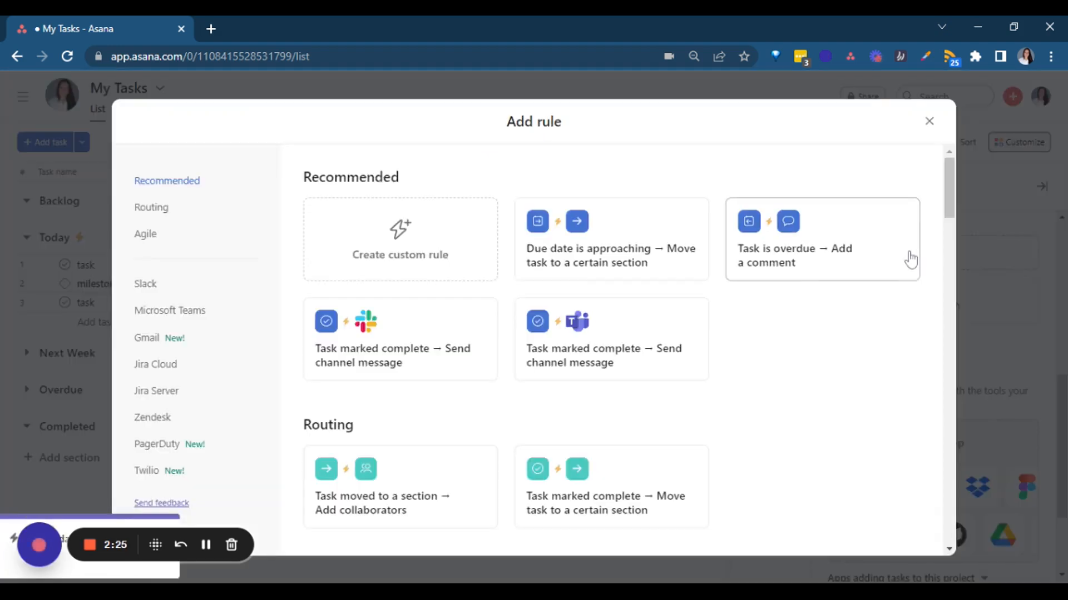
{"action": "left_click", "coordinate": [445, 244]}
{"action": "type", "text": "Do"}
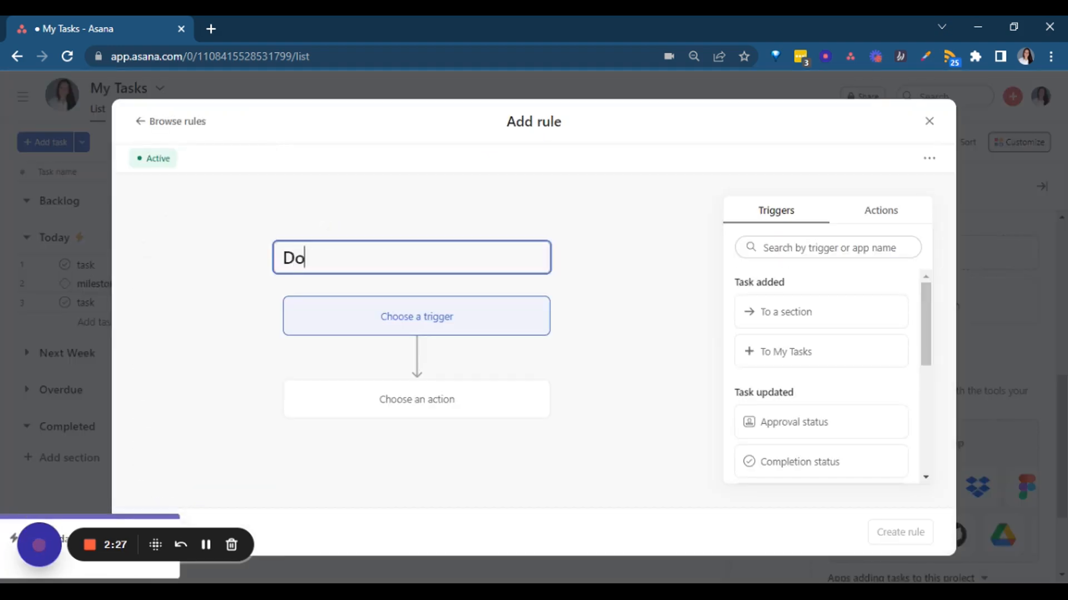
{"action": "type", "text": " Next Week"}
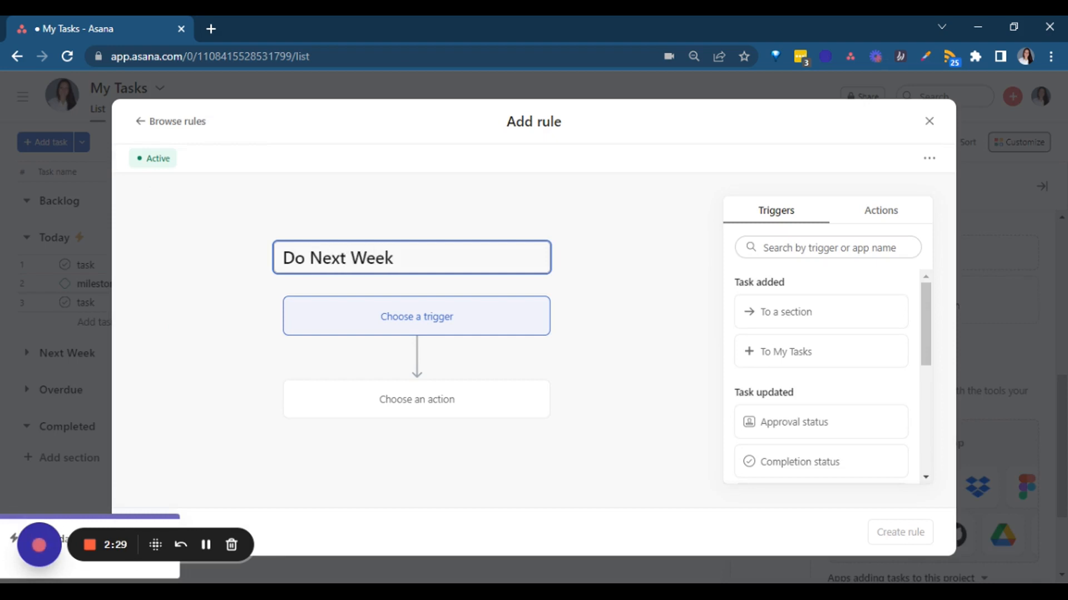
Set the Do Next Week rule's trigger to due date is approaching, 1 week before.
{"action": "scroll", "coordinate": [827, 347], "scroll_direction": "down", "scroll_amount": 5}
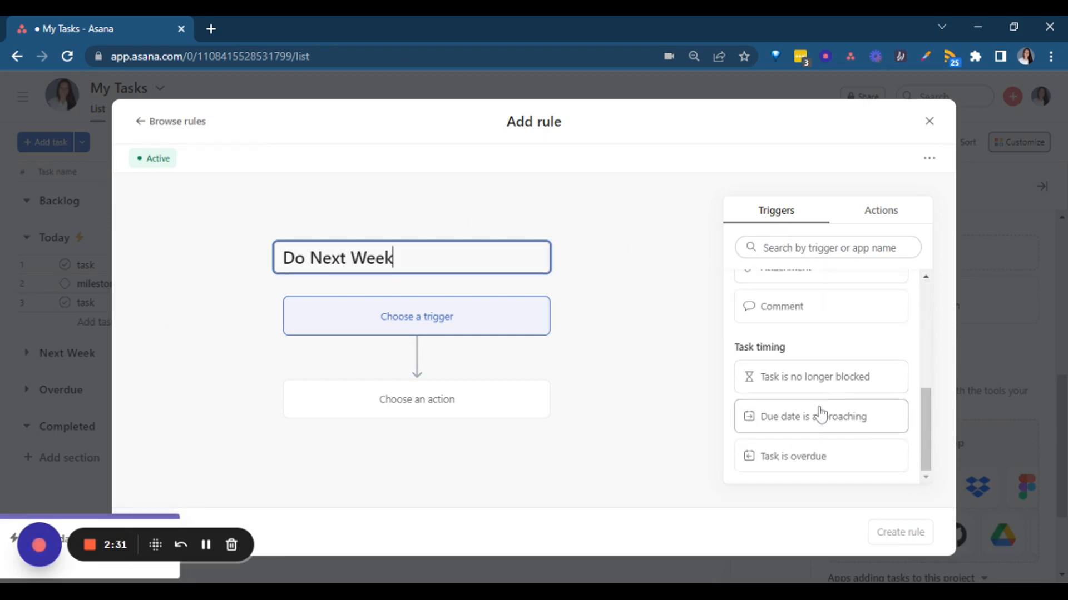
{"action": "left_click", "coordinate": [819, 422]}
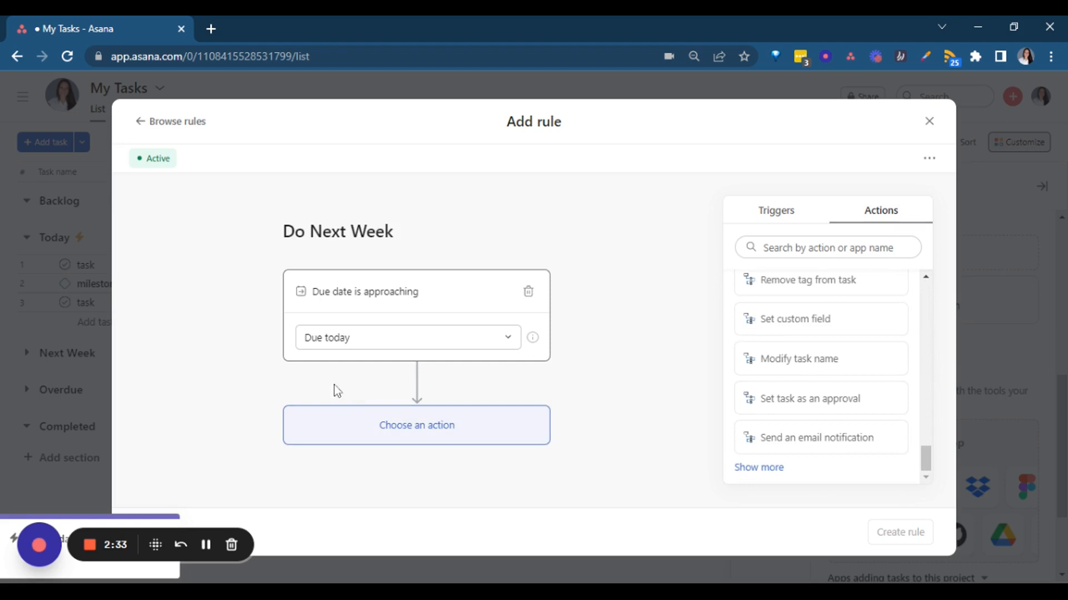
{"action": "left_click", "coordinate": [377, 338]}
{"action": "left_click", "coordinate": [368, 443]}
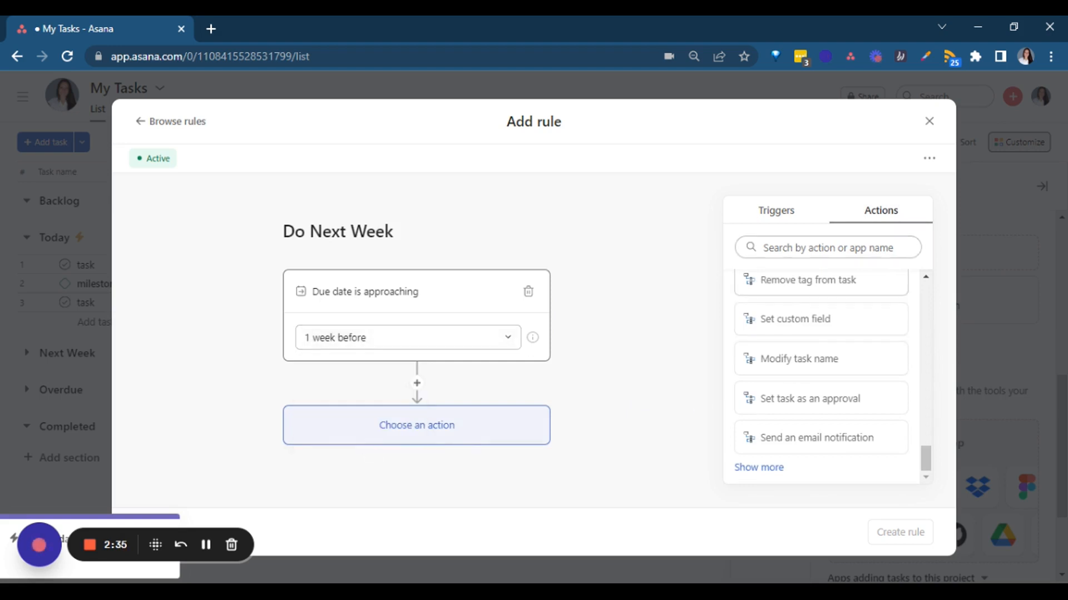
{"action": "left_click", "coordinate": [776, 211]}
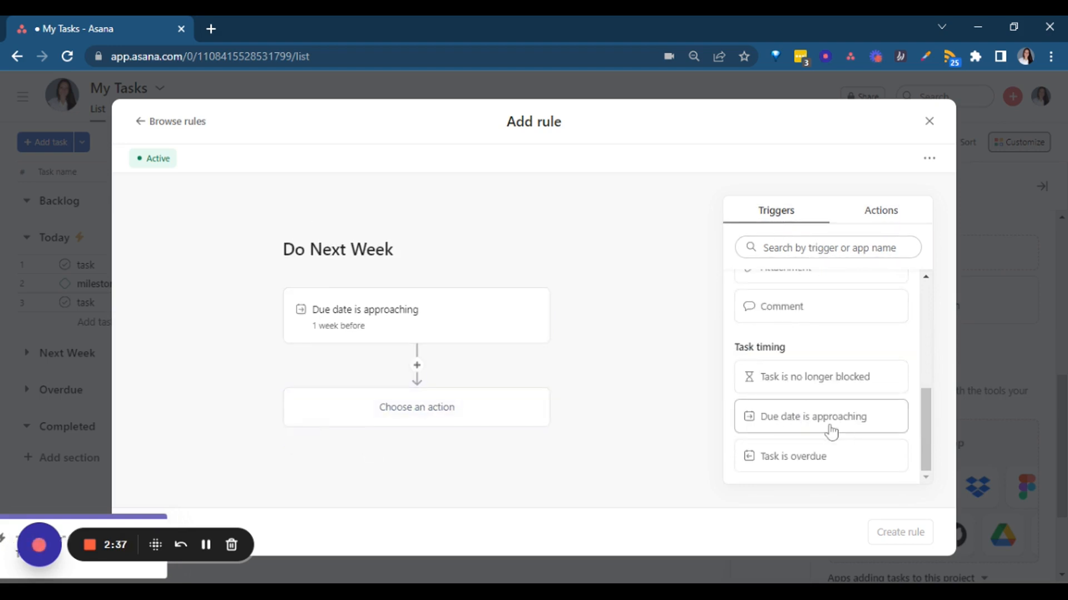
{"action": "left_click", "coordinate": [390, 333]}
{"action": "scroll", "coordinate": [815, 325], "scroll_direction": "up", "scroll_amount": 5}
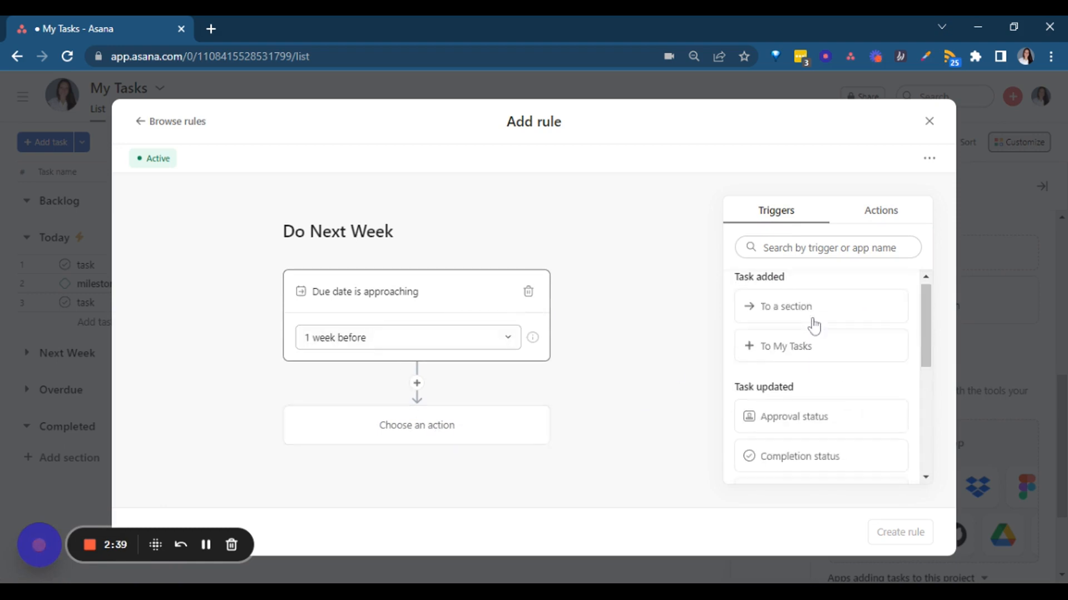
{"action": "left_click", "coordinate": [807, 320]}
{"action": "left_click", "coordinate": [448, 424]}
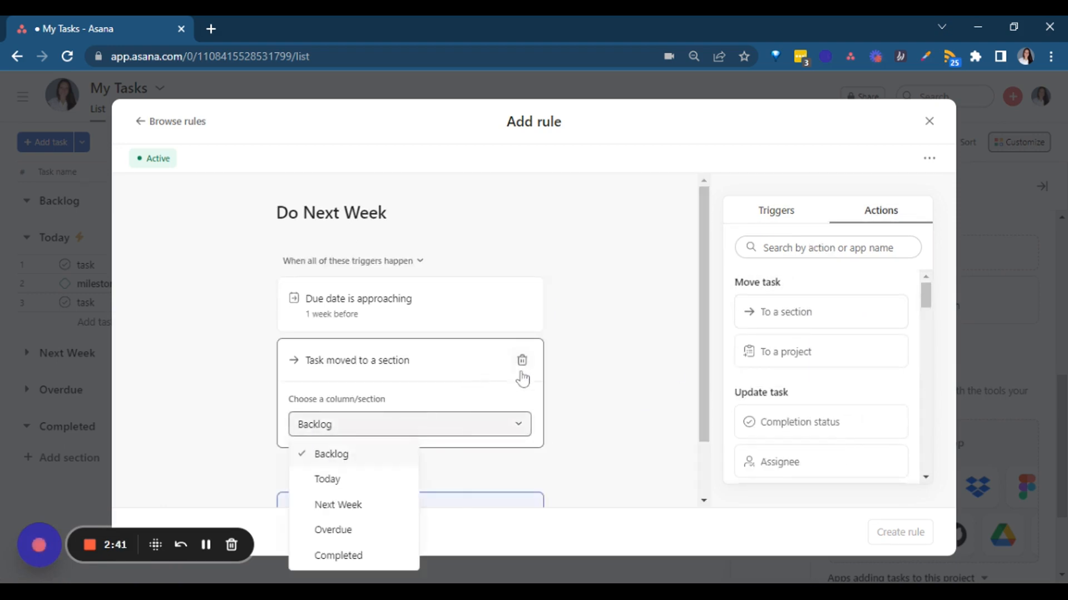
{"action": "left_click", "coordinate": [522, 363]}
Give the Do Next Week rule an action that moves the task to the Next Week section, and create the rule.
{"action": "left_click", "coordinate": [778, 312]}
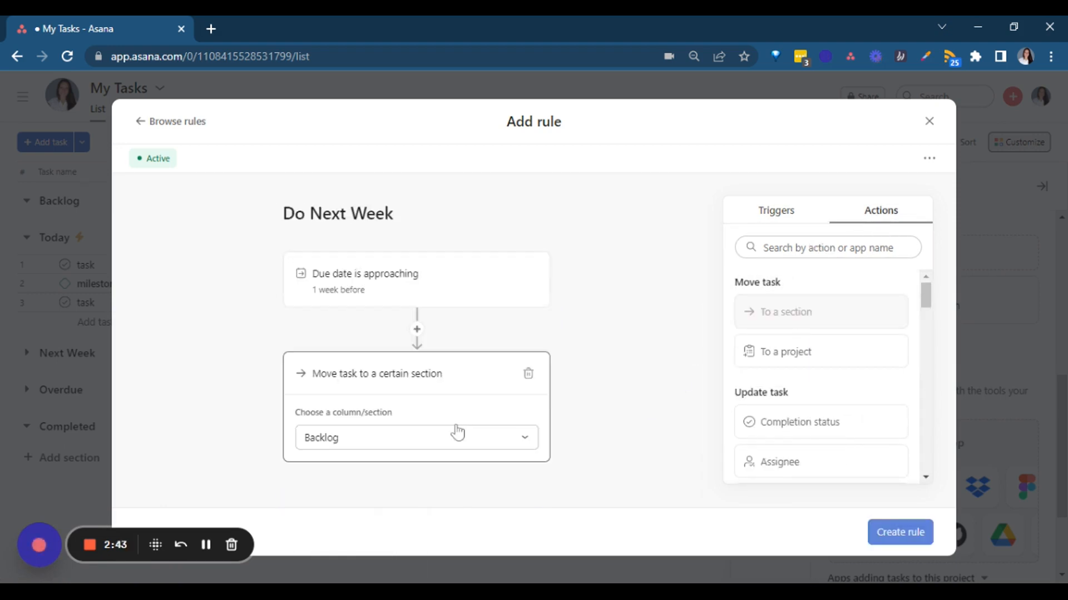
{"action": "left_click", "coordinate": [380, 439]}
{"action": "left_click", "coordinate": [369, 522]}
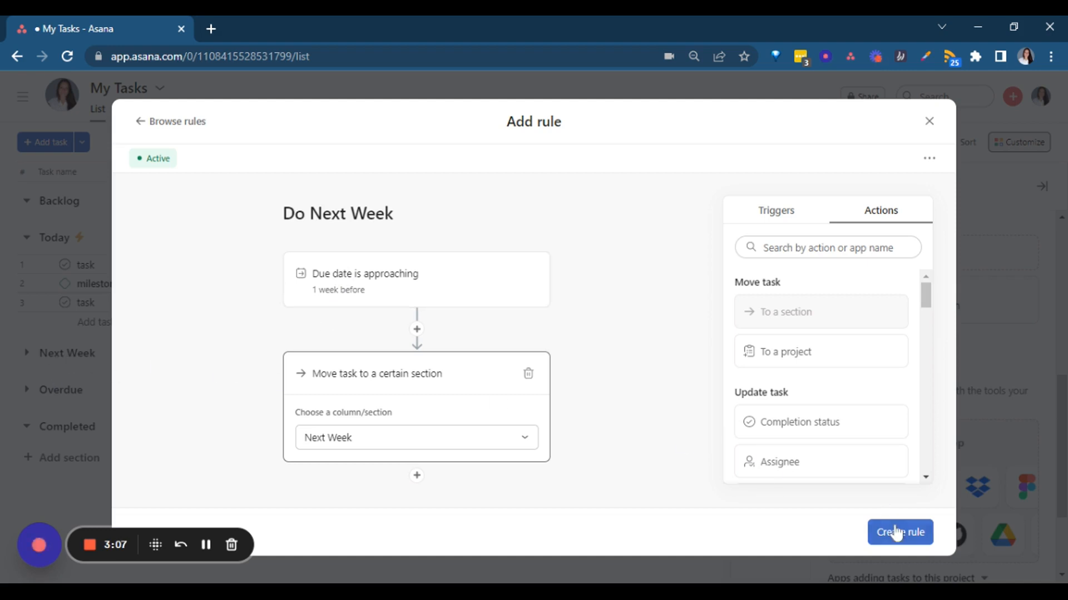
{"action": "left_click", "coordinate": [895, 532]}
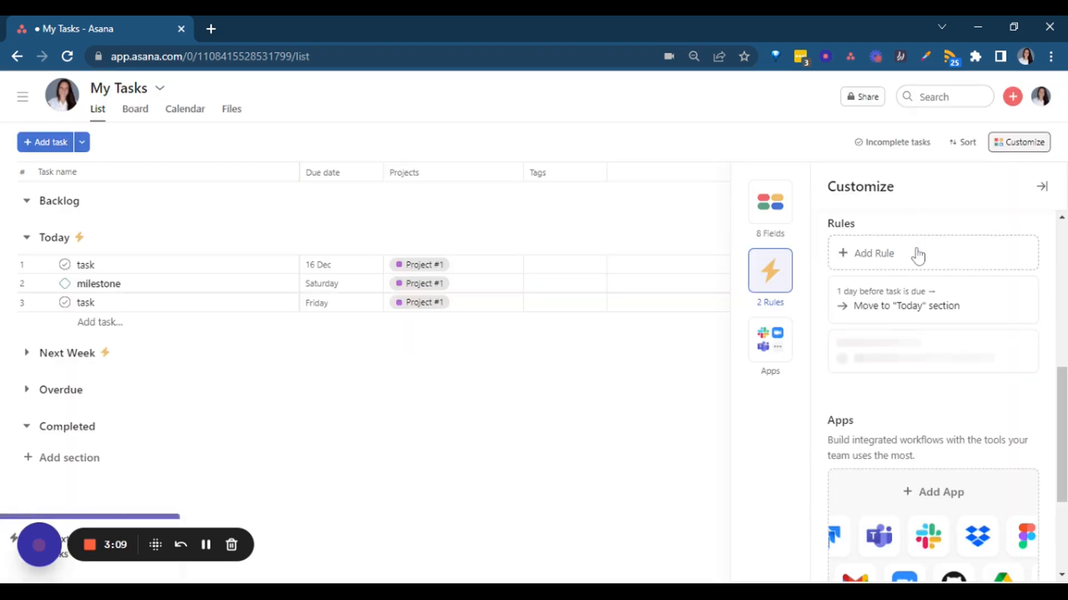
Start another custom rule for My Tasks and name it "Tasks Overdue".
{"action": "left_click", "coordinate": [916, 255]}
{"action": "left_click", "coordinate": [480, 266]}
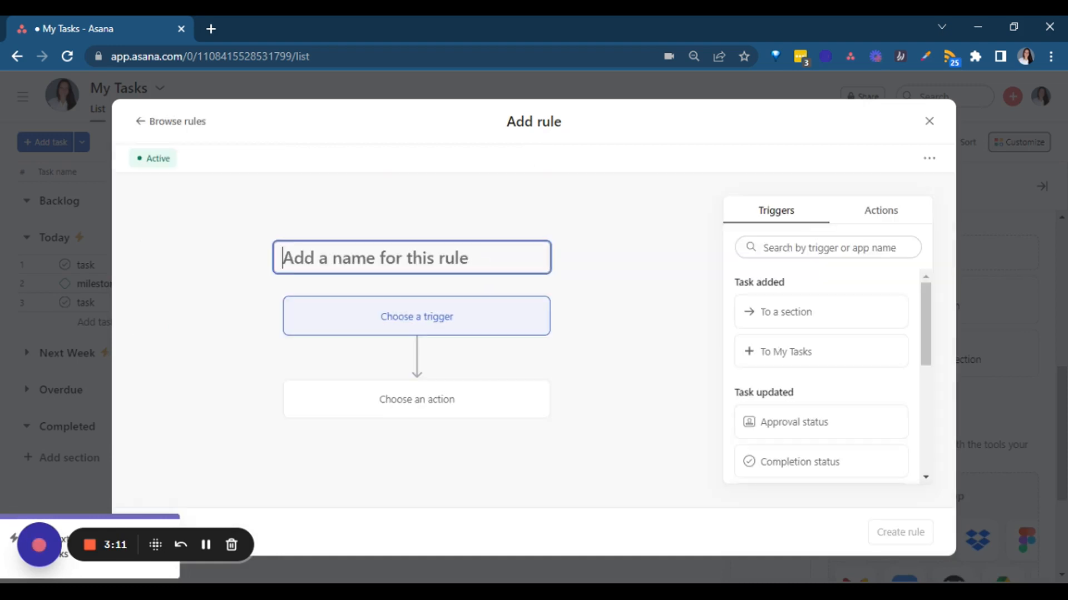
{"action": "type", "text": "Tasks Over"}
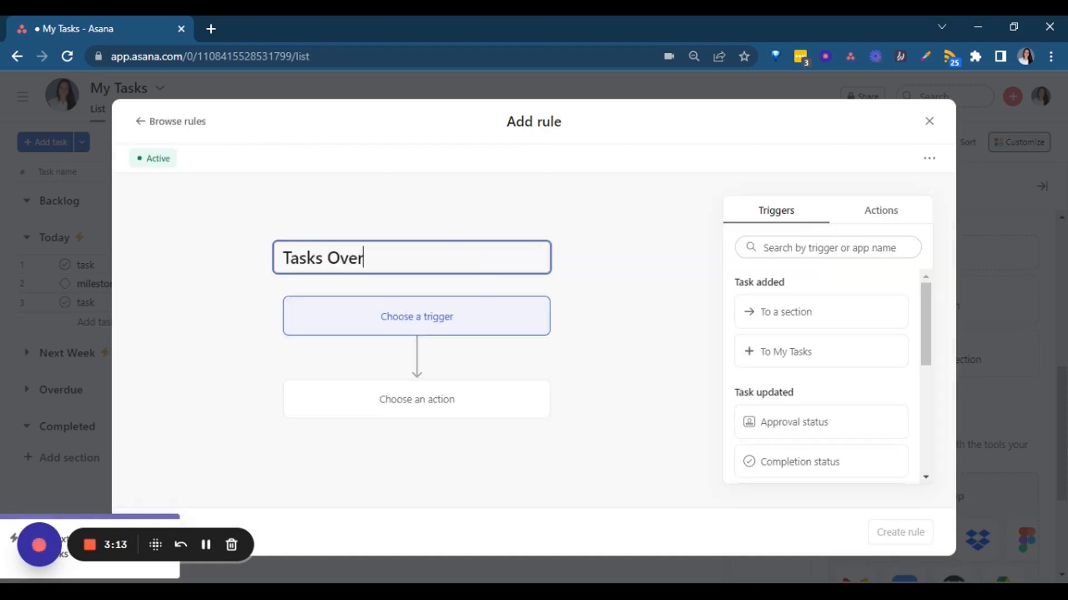
{"action": "type", "text": "due"}
Set the Tasks Overdue rule's trigger to task is overdue, 1 day after.
{"action": "scroll", "coordinate": [818, 410], "scroll_direction": "down", "scroll_amount": 5}
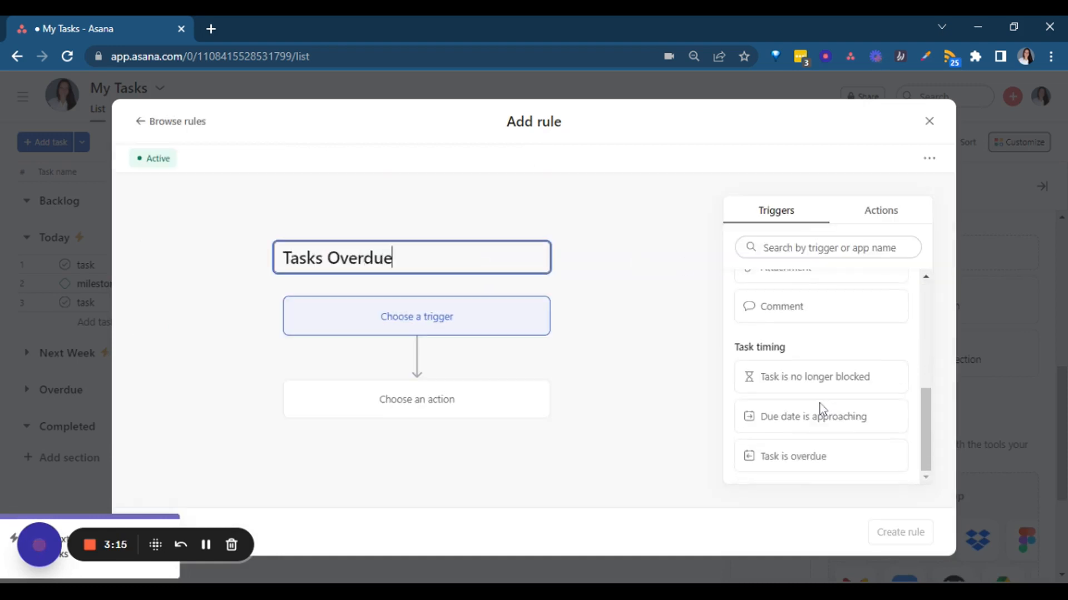
{"action": "left_click", "coordinate": [818, 464]}
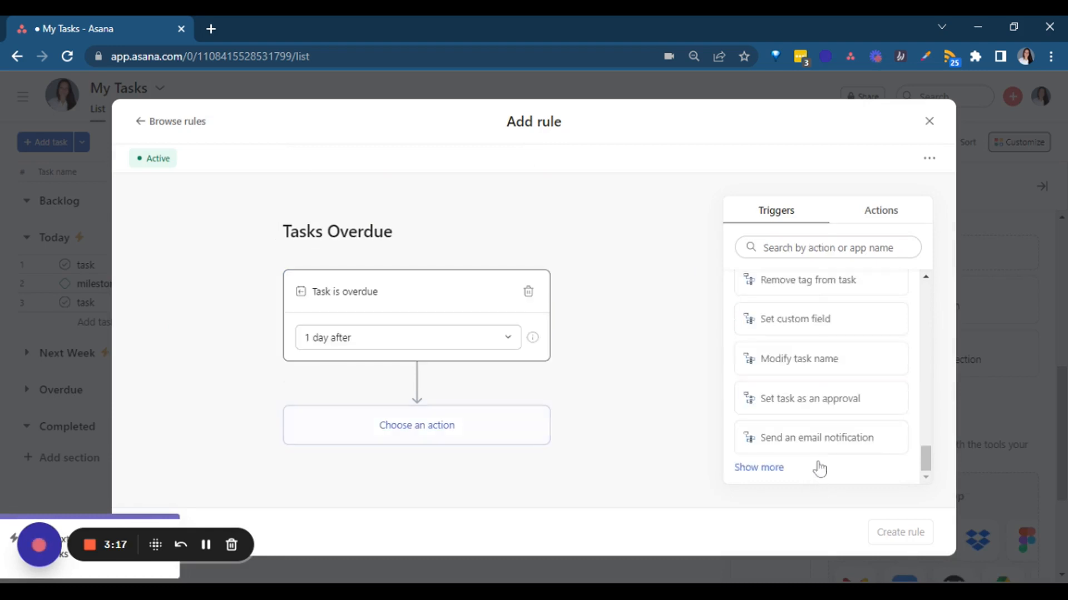
{"action": "left_click", "coordinate": [336, 343]}
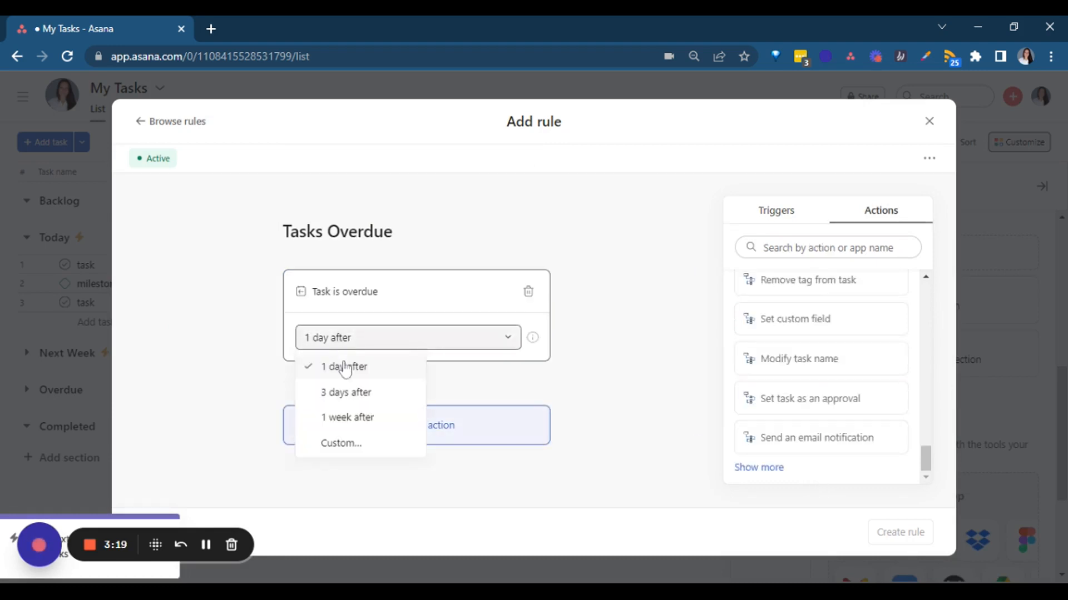
{"action": "left_click", "coordinate": [371, 371]}
Give the Tasks Overdue rule an action that moves the task to the Overdue section, and create the rule.
{"action": "scroll", "coordinate": [865, 383], "scroll_direction": "up", "scroll_amount": 10}
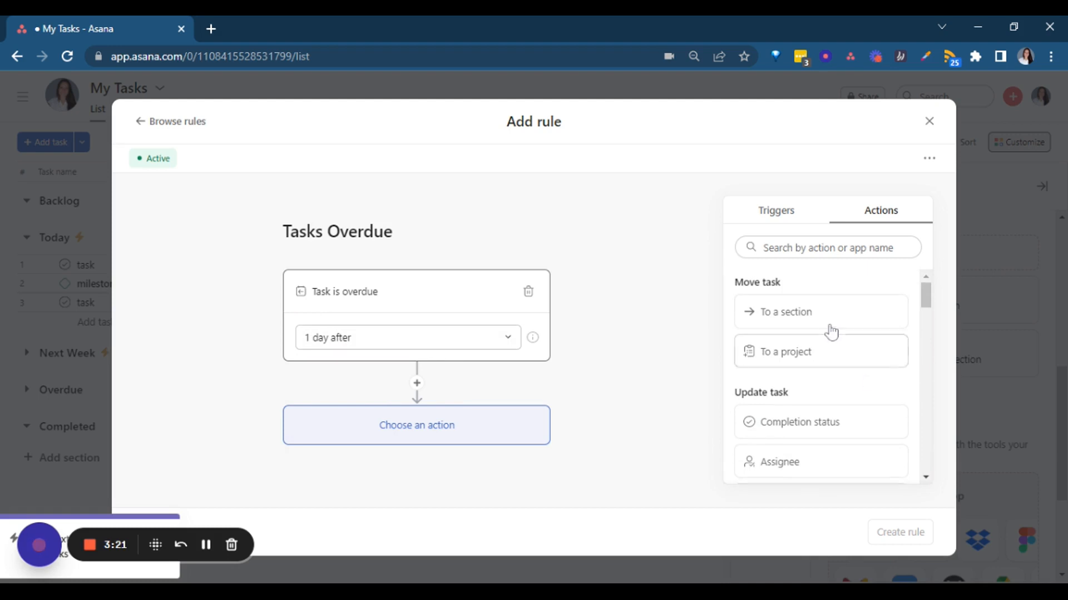
{"action": "left_click", "coordinate": [830, 322]}
{"action": "left_click", "coordinate": [445, 439]}
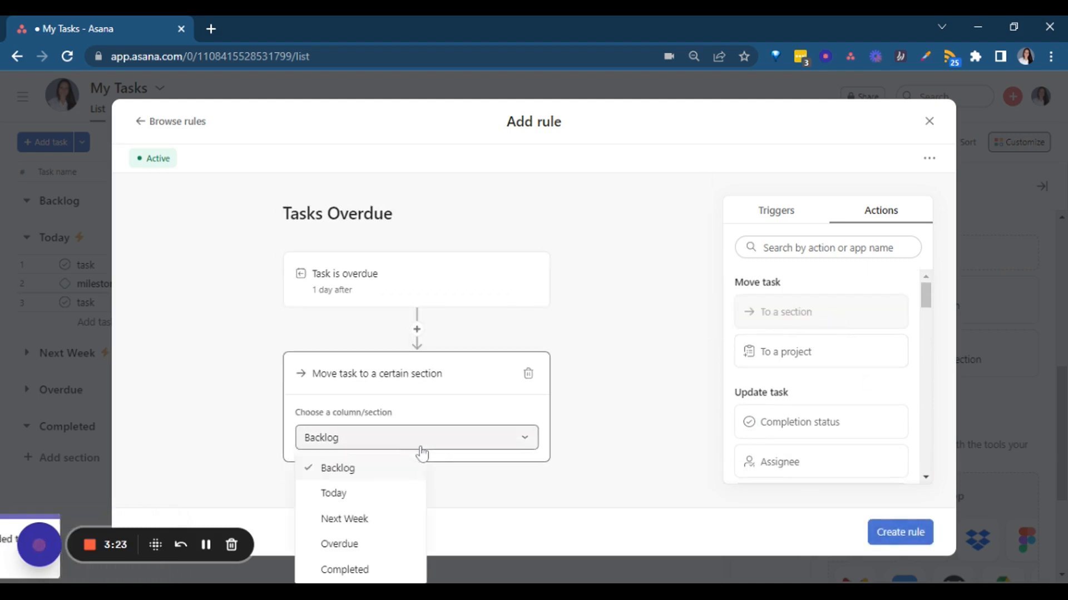
{"action": "left_click", "coordinate": [341, 543]}
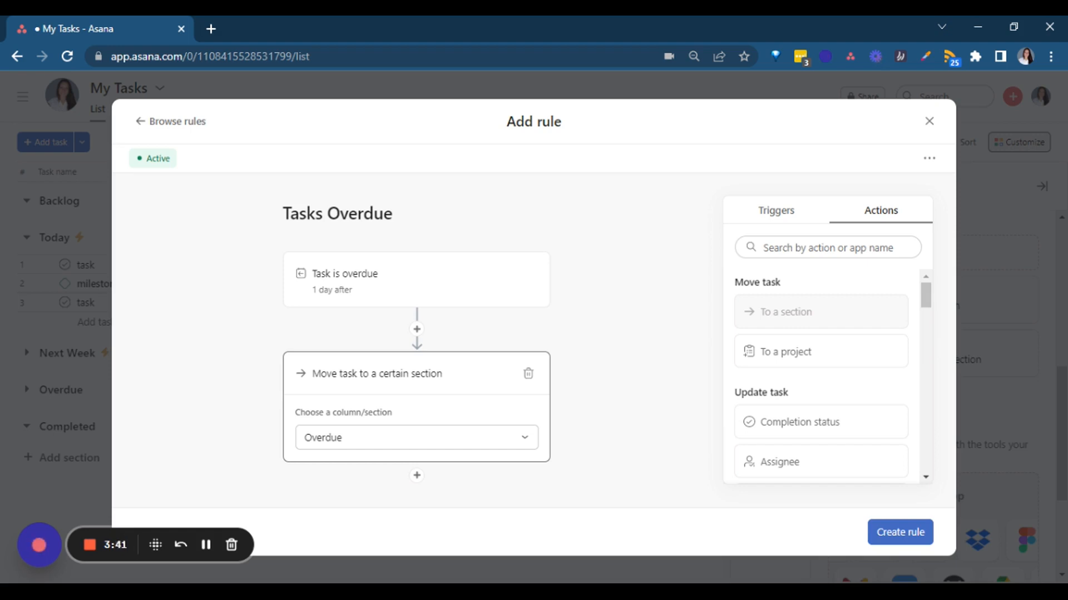
{"action": "left_click", "coordinate": [917, 534]}
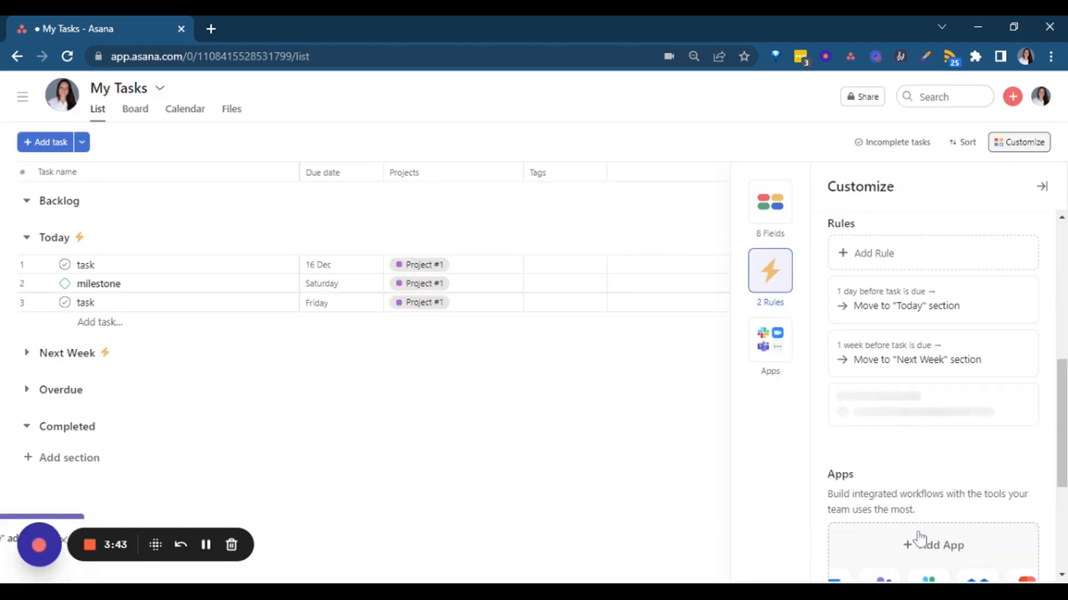
Start another custom rule for My Tasks and name it "Tasks Completed".
{"action": "left_click", "coordinate": [879, 262]}
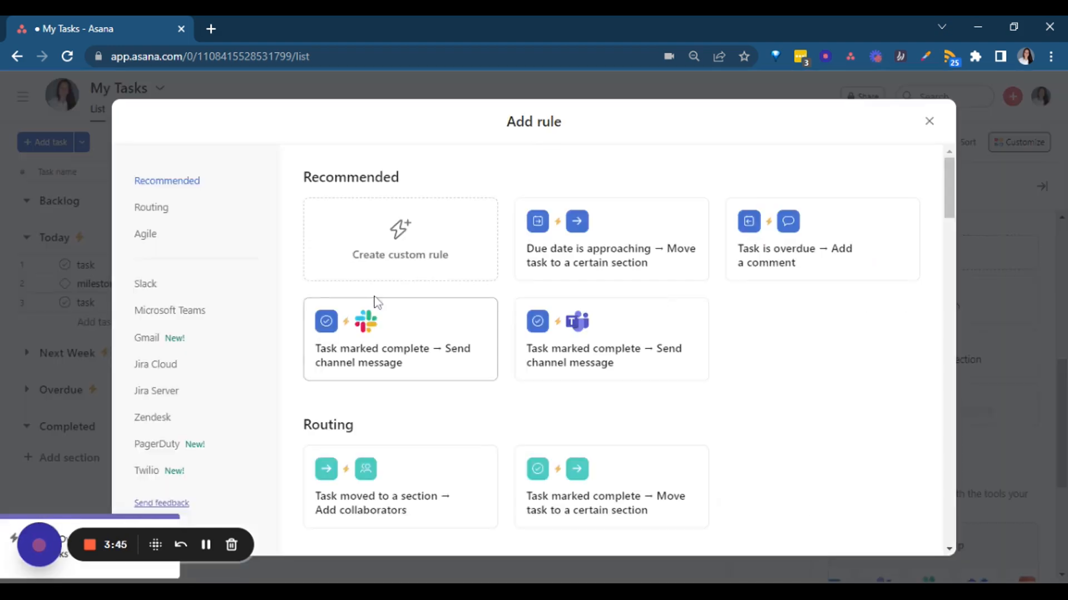
{"action": "left_click", "coordinate": [401, 260]}
{"action": "left_click", "coordinate": [412, 258]}
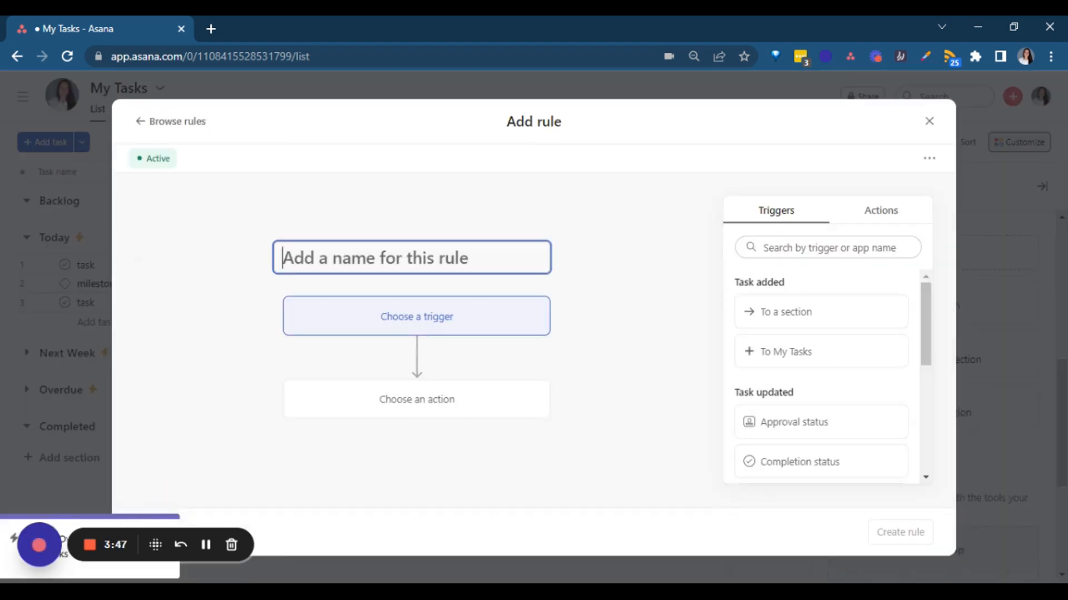
{"action": "type", "text": "C"}
{"action": "key", "text": "BackSpace"}
{"action": "type", "text": "Taks"}
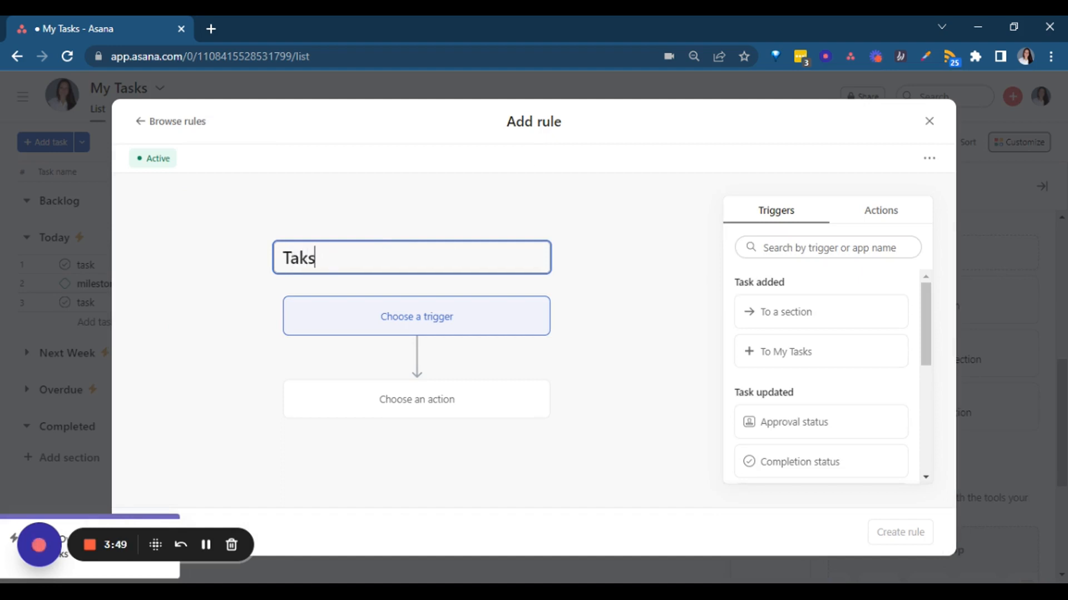
{"action": "key", "text": "BackSpace"}
{"action": "key", "text": "BackSpace"}
{"action": "type", "text": "sks Completed"}
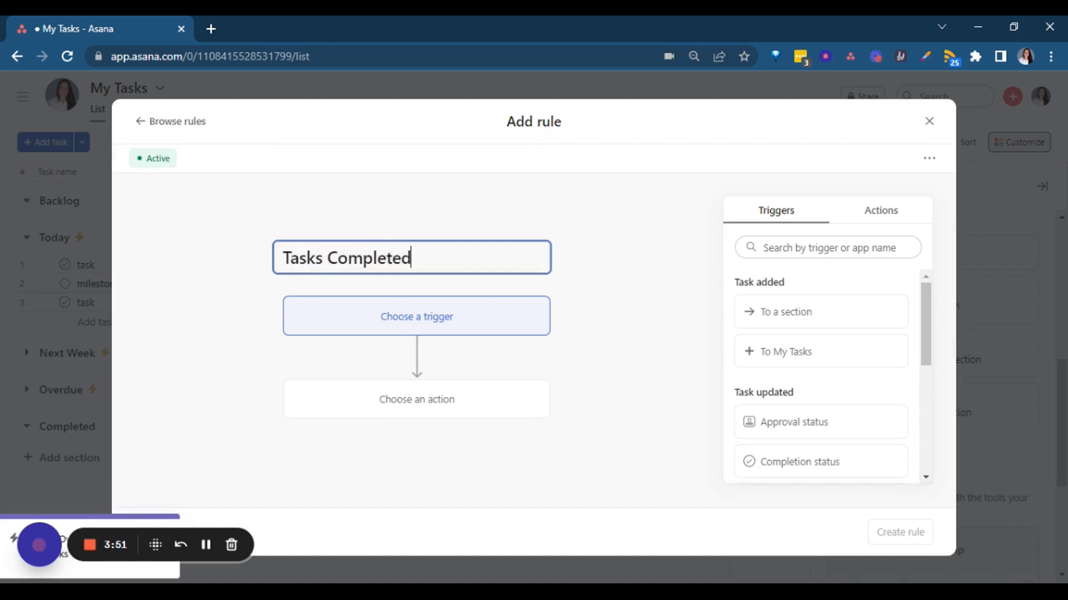
Make the Tasks Completed rule move tasks marked complete to the Completed section, and create the rule.
{"action": "scroll", "coordinate": [820, 362], "scroll_direction": "down", "scroll_amount": 2}
{"action": "left_click", "coordinate": [799, 389]}
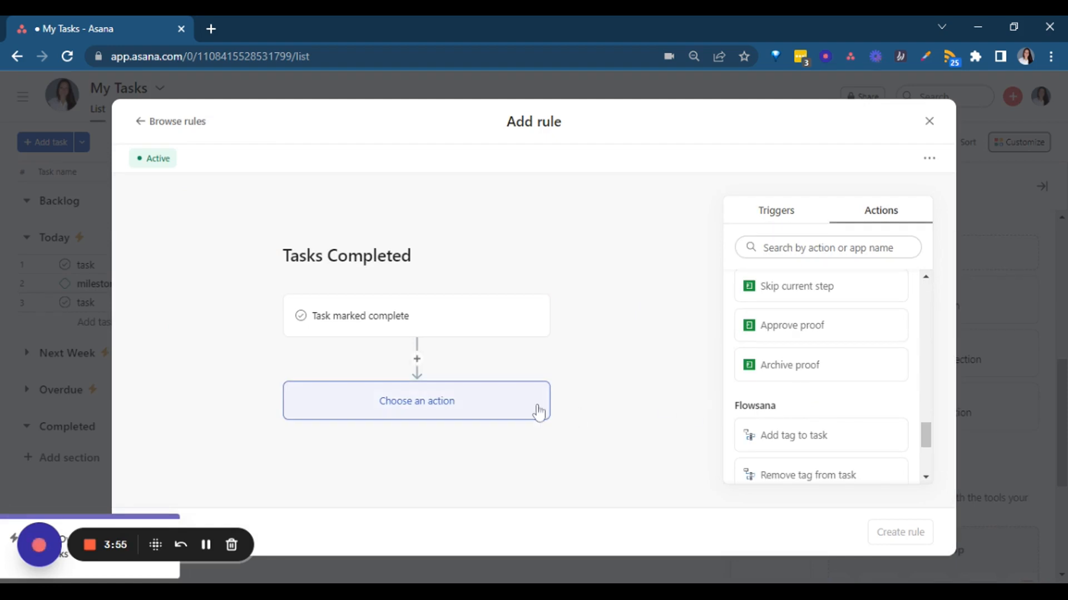
{"action": "scroll", "coordinate": [909, 422], "scroll_direction": "up", "scroll_amount": 10}
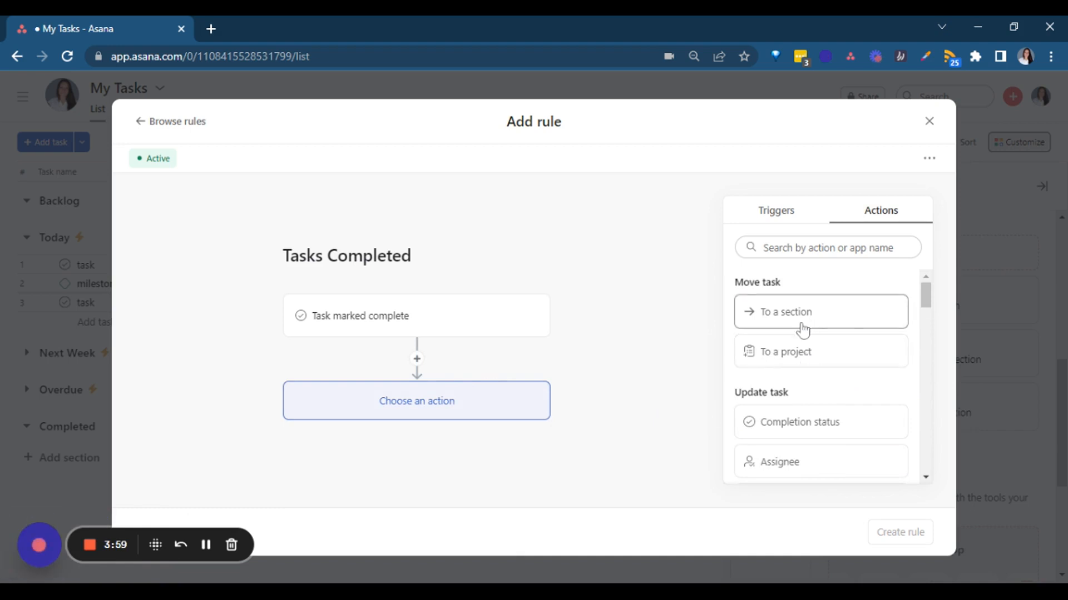
{"action": "left_click", "coordinate": [800, 330]}
{"action": "left_click", "coordinate": [412, 436]}
{"action": "left_click", "coordinate": [363, 569]}
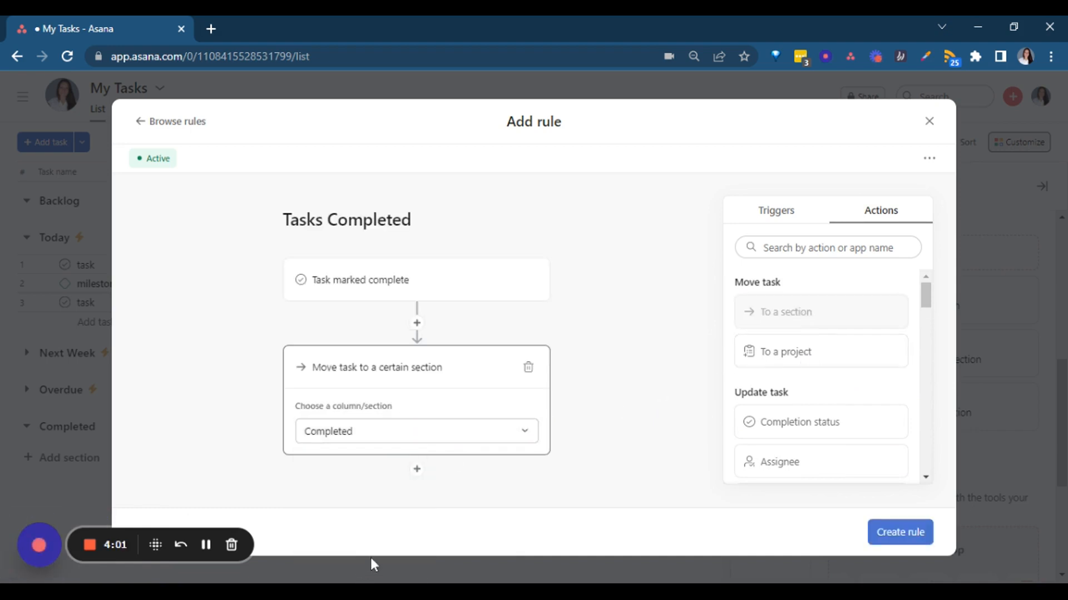
{"action": "left_click", "coordinate": [900, 535]}
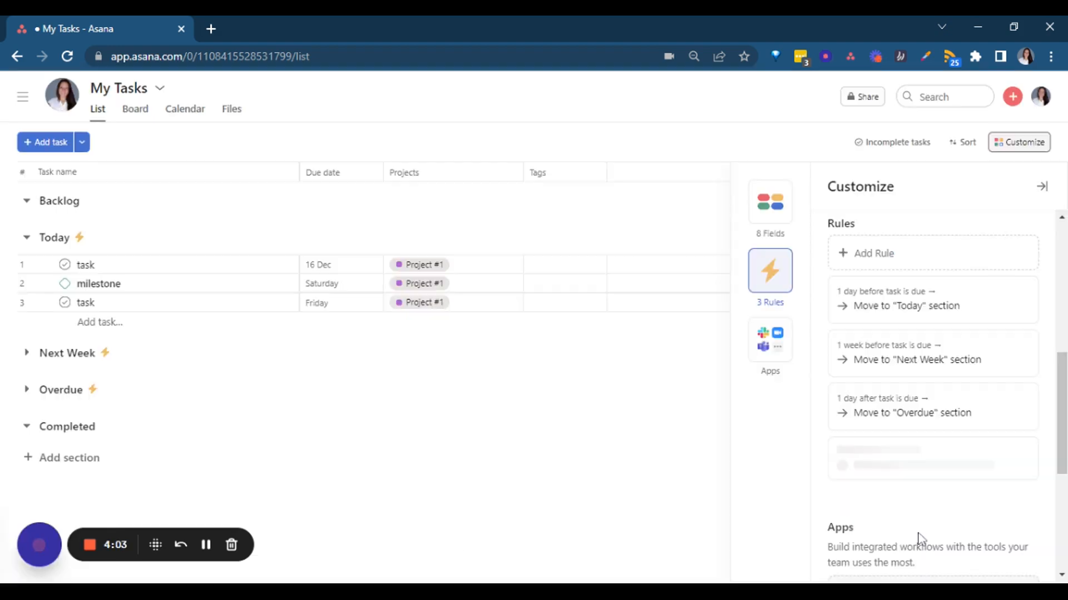
Close the customization settings and filter the My Tasks list to incomplete tasks.
{"action": "left_click", "coordinate": [1041, 187]}
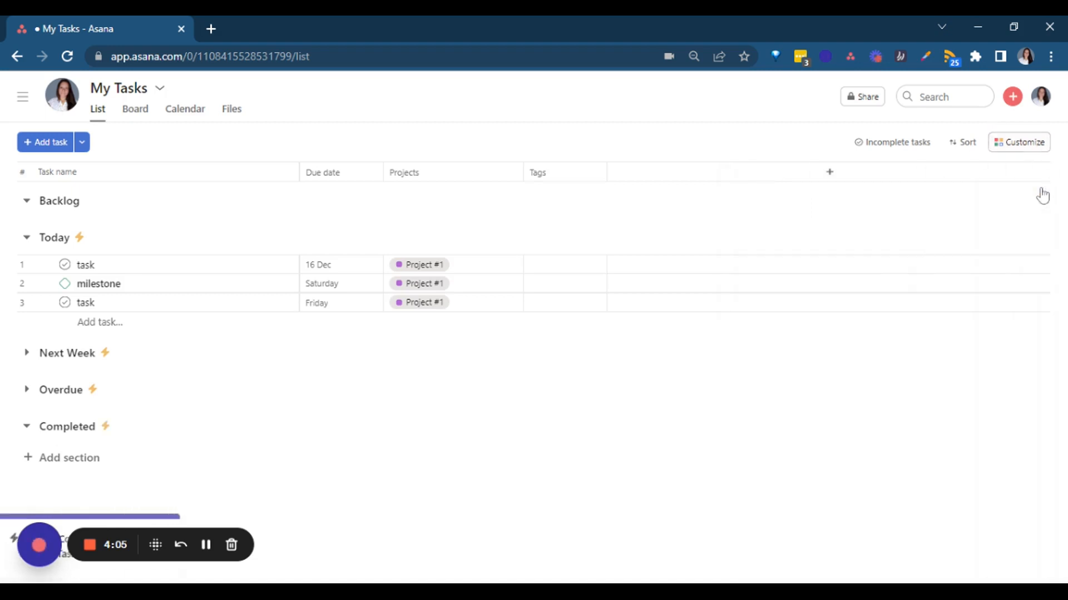
{"action": "left_click", "coordinate": [913, 146]}
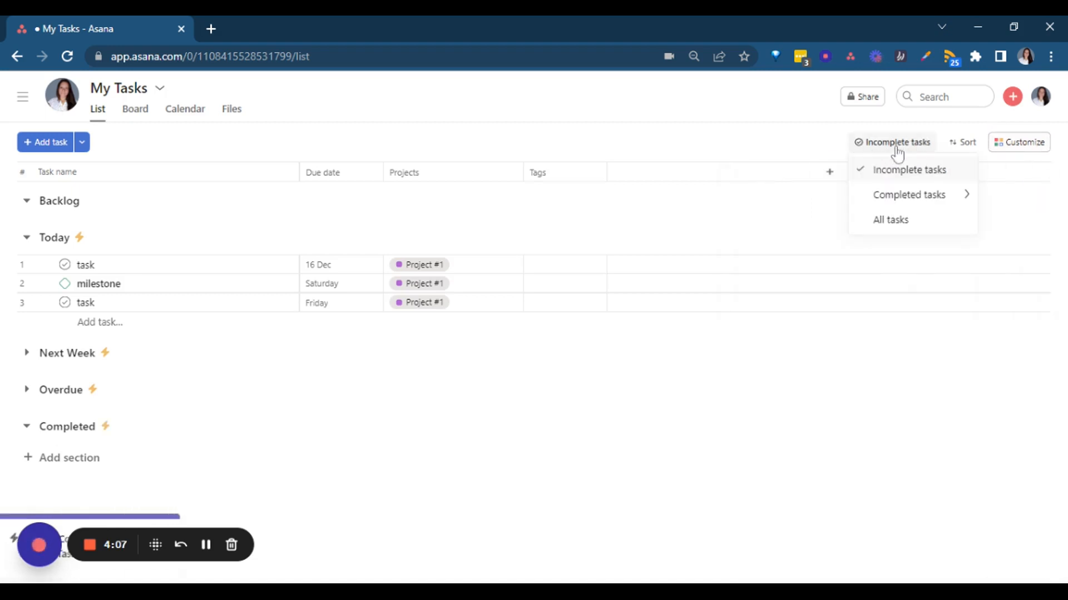
{"action": "left_click", "coordinate": [919, 176]}
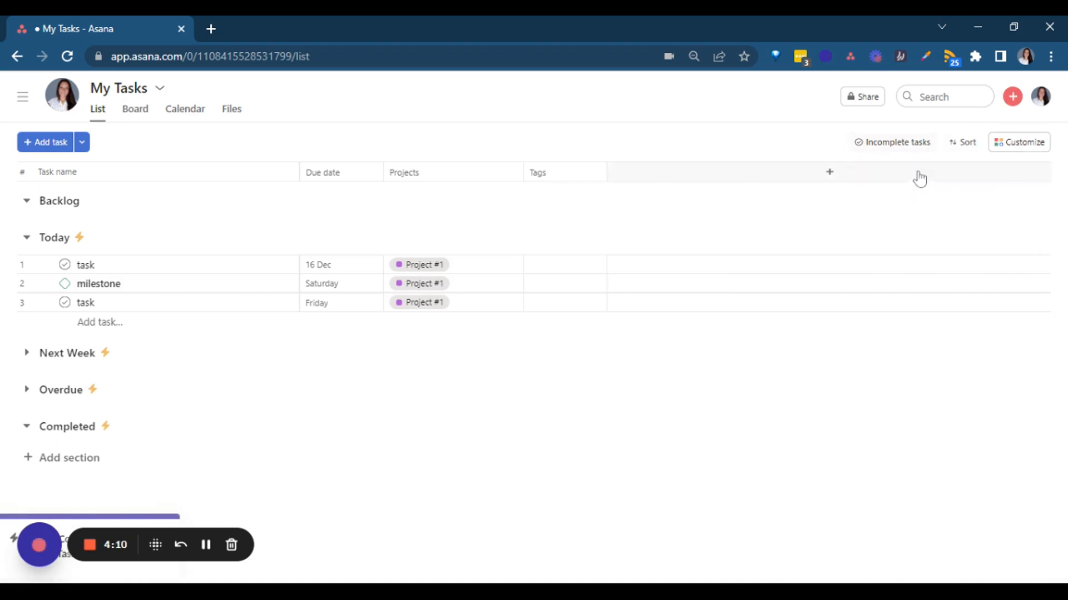
Switch My Tasks to the board view, sort it by due date and look through the Overdue column.
{"action": "left_click", "coordinate": [135, 109]}
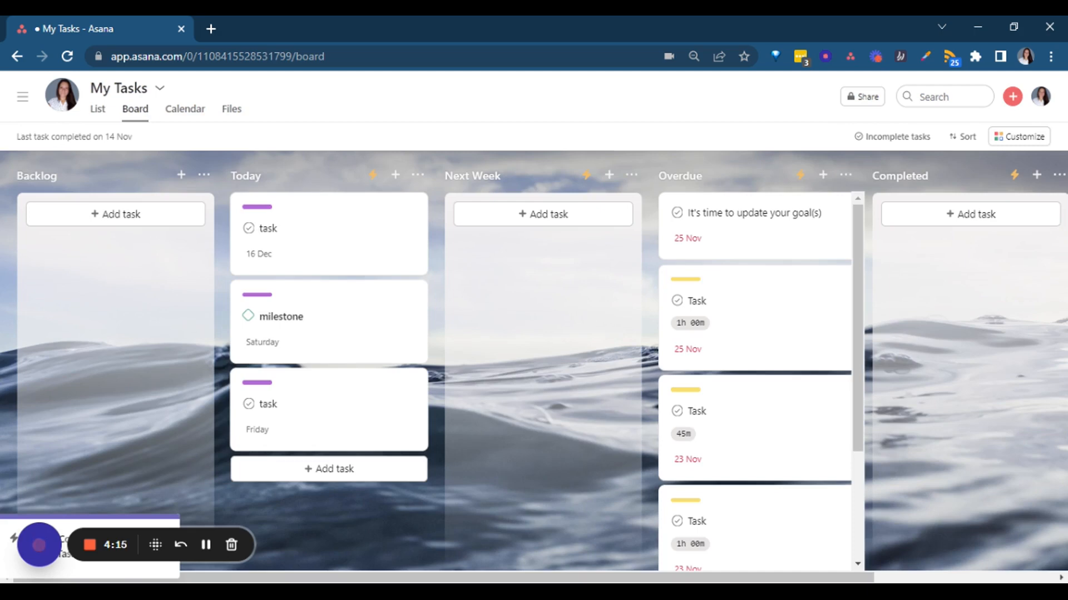
{"action": "left_click", "coordinate": [972, 139]}
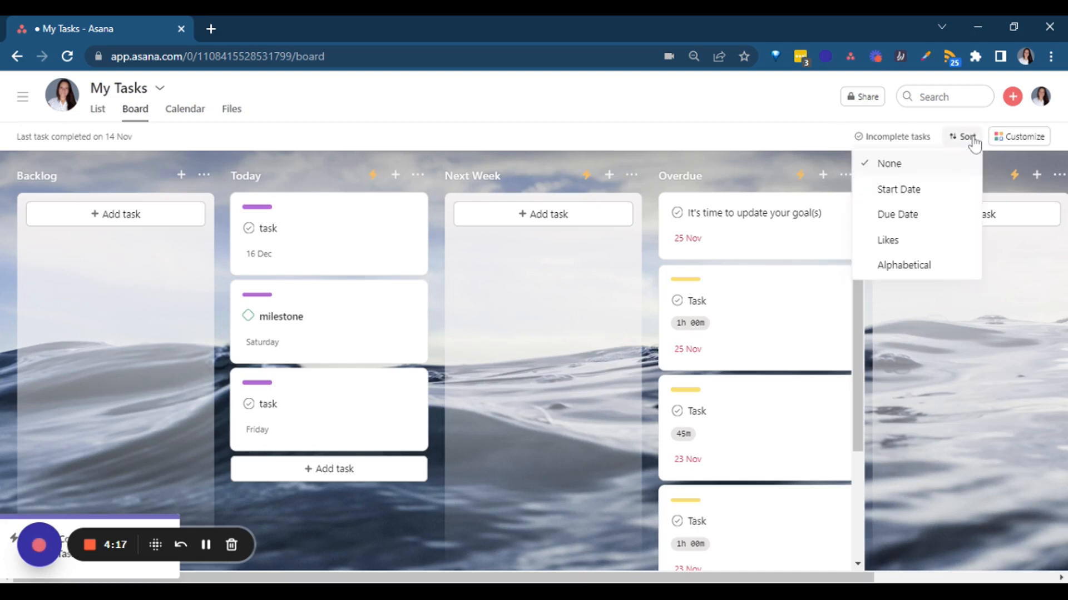
{"action": "left_click", "coordinate": [936, 219]}
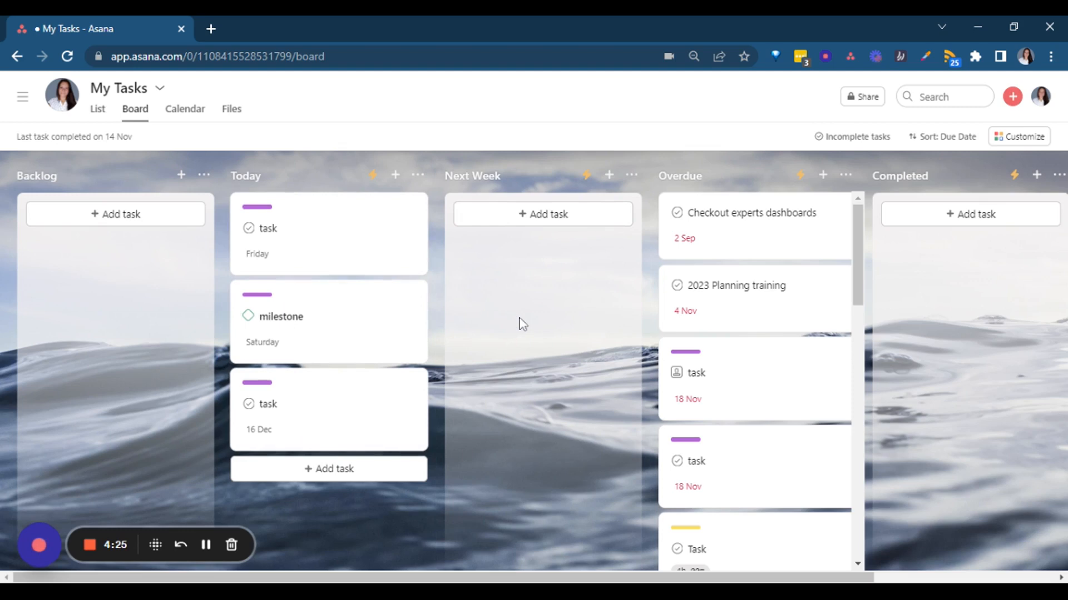
{"action": "scroll", "coordinate": [704, 424], "scroll_direction": "down", "scroll_amount": 3}
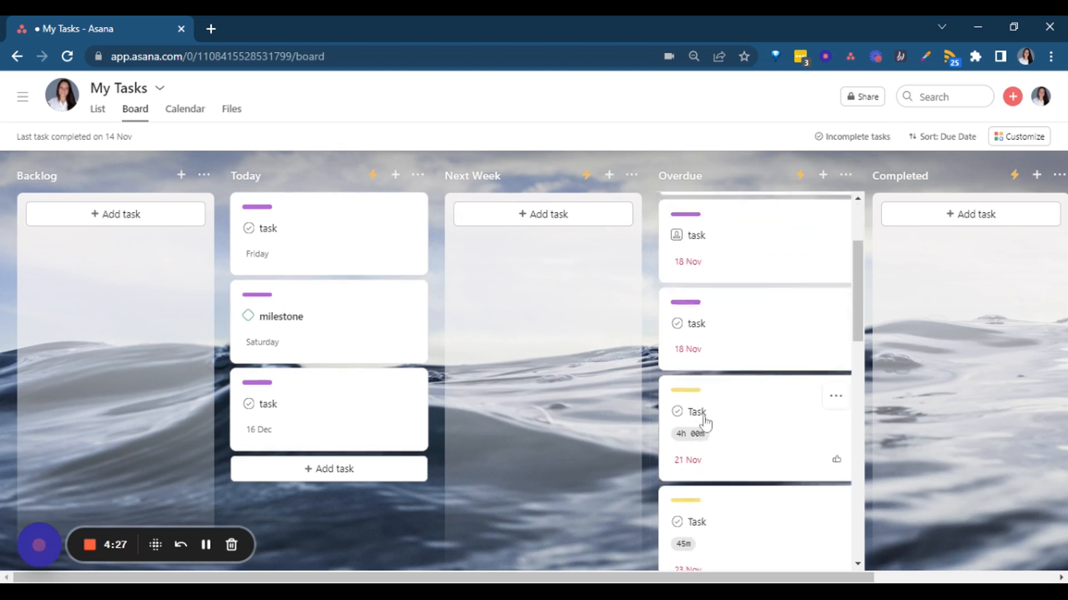
{"action": "scroll", "coordinate": [704, 424], "scroll_direction": "up", "scroll_amount": 3}
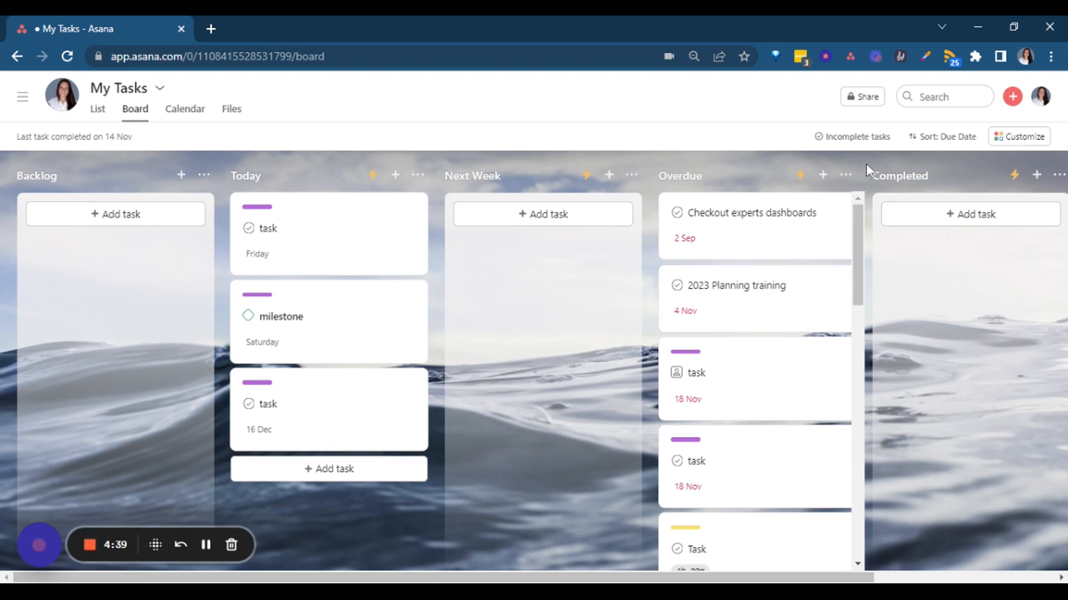
Show all tasks on the board, and filter it back to incomplete tasks only.
{"action": "left_click", "coordinate": [872, 136]}
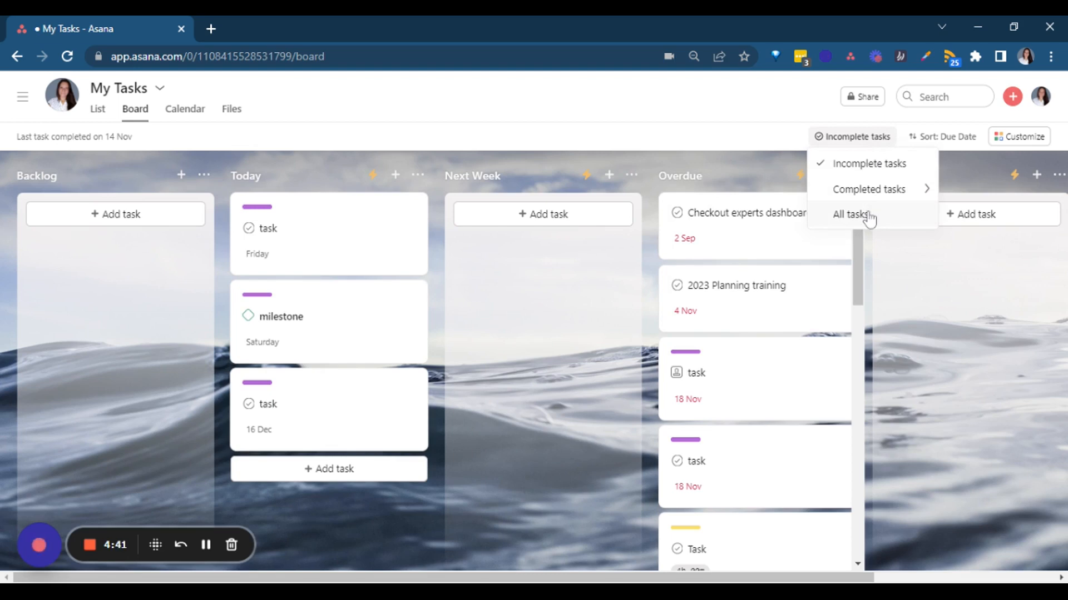
{"action": "left_click", "coordinate": [867, 215]}
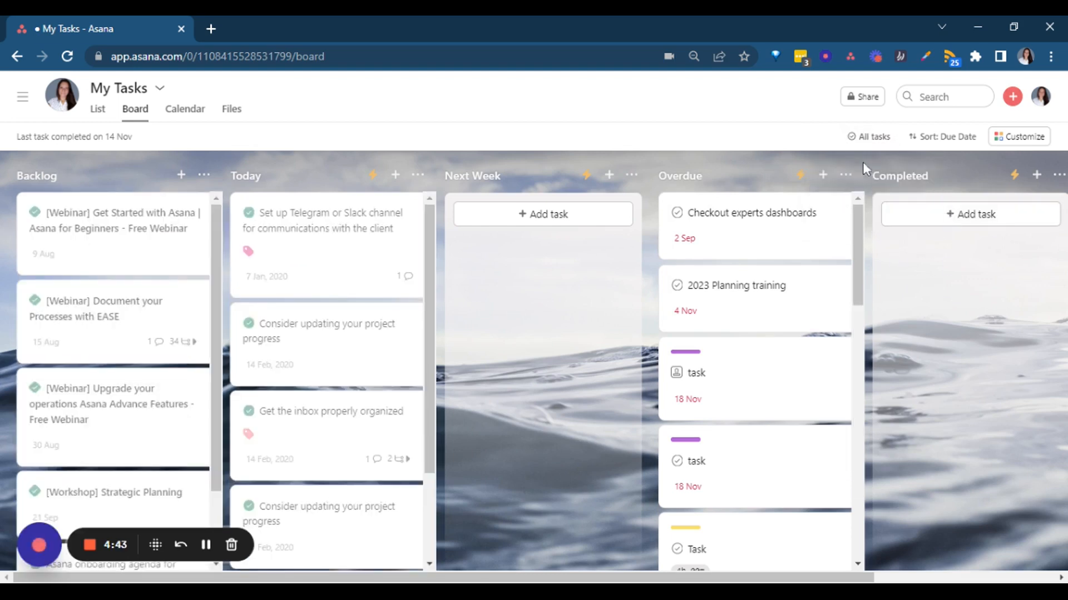
{"action": "left_click", "coordinate": [868, 136]}
{"action": "left_click", "coordinate": [871, 164]}
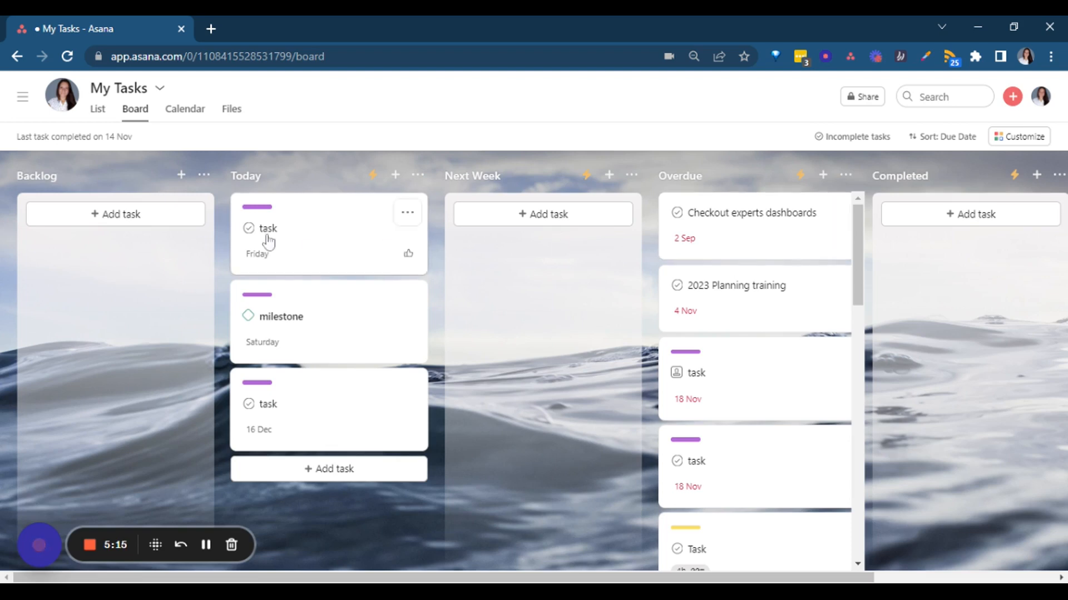
Mark the task due Friday in the Today column as complete.
{"action": "left_click", "coordinate": [249, 228]}
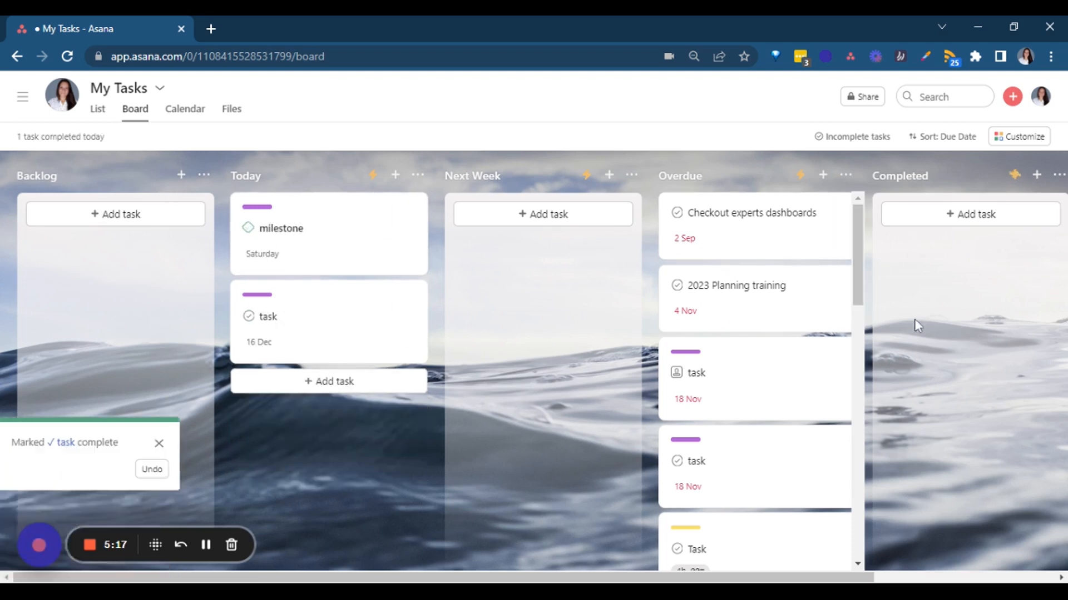